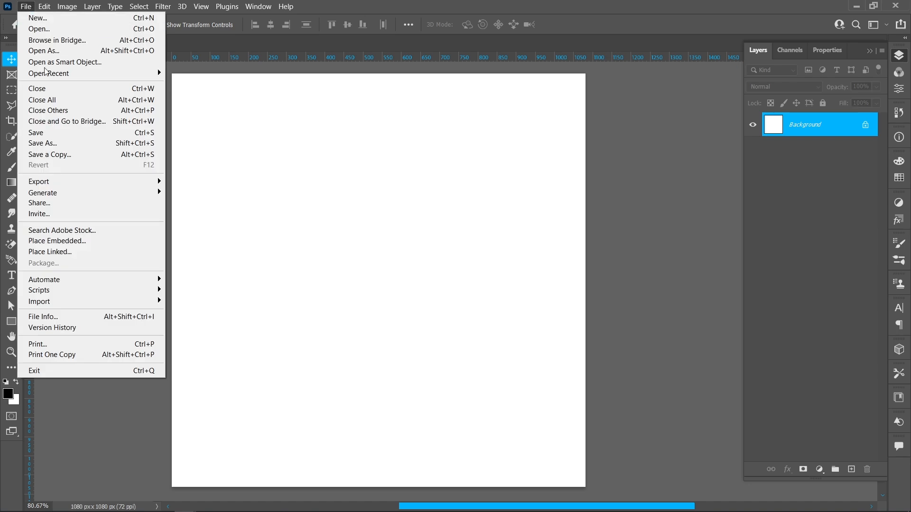
Step: Place the delicious-donuts-ai-generated image as an embedded object, positioned slightly above the canvas centre
left_click(75, 245)
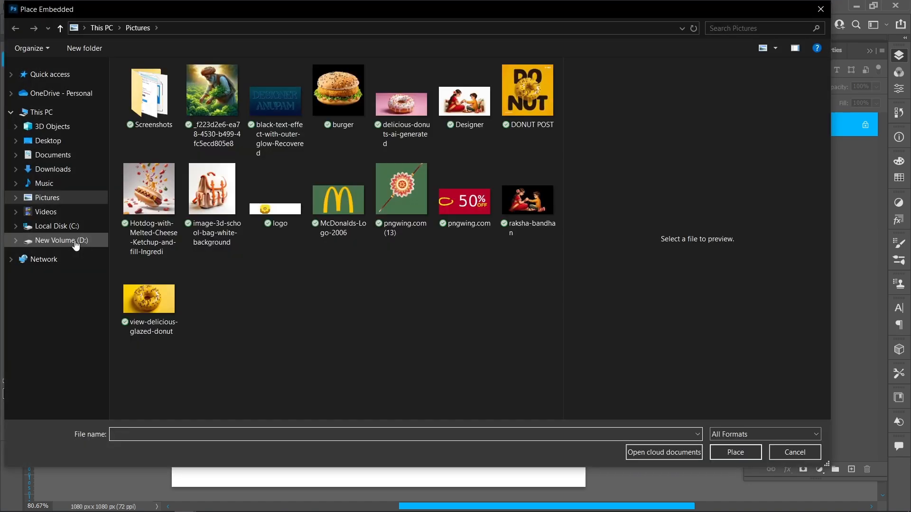
left_click(429, 125)
left_click(719, 459)
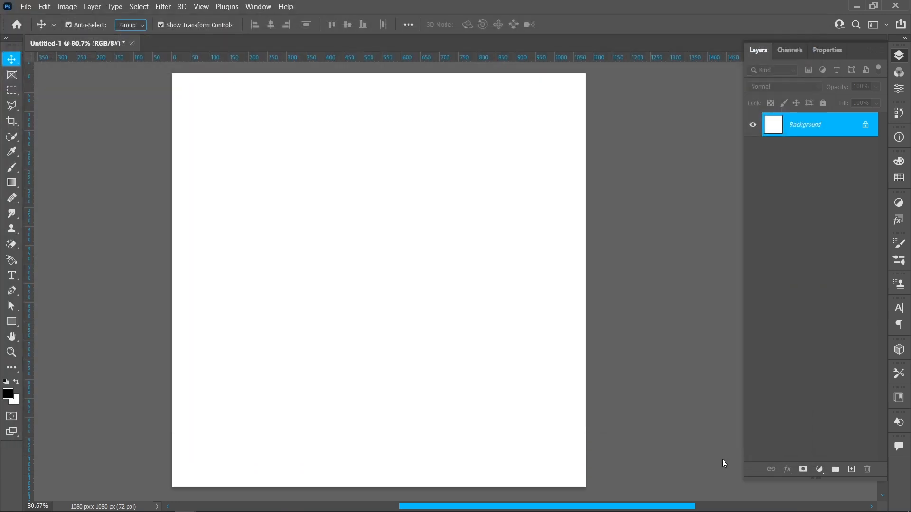
left_click_drag(380, 187, 385, 161)
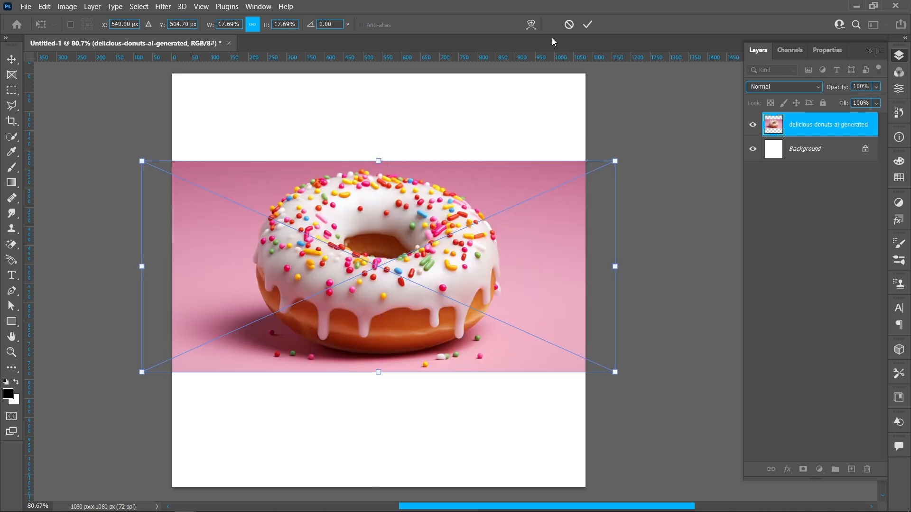
left_click(587, 24)
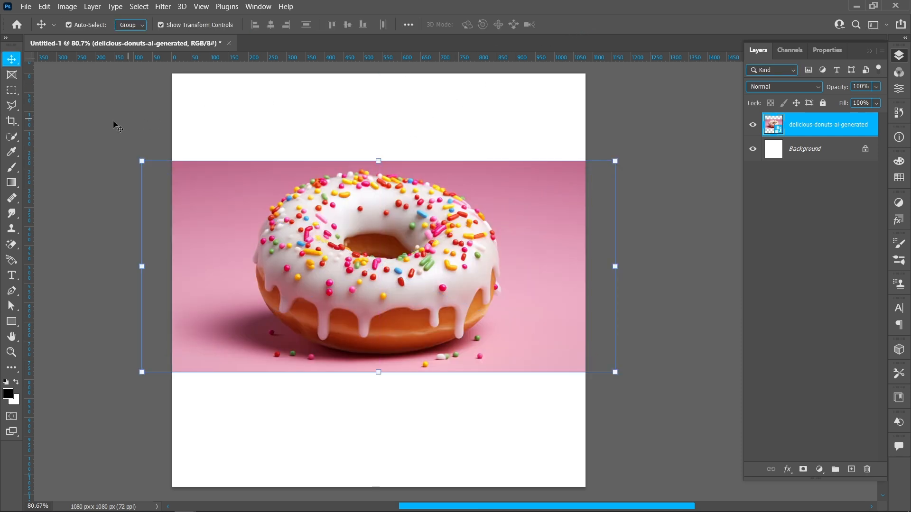
Step: Mask the donut layer to its automatic subject selection, subtracting the stray sprinkles around the donut with the Polygonal Lasso
left_click(12, 136)
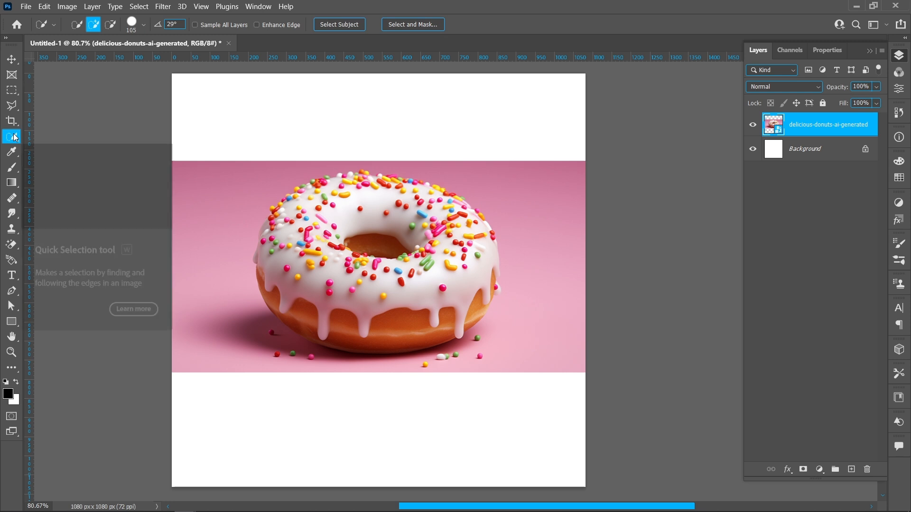
left_click(333, 25)
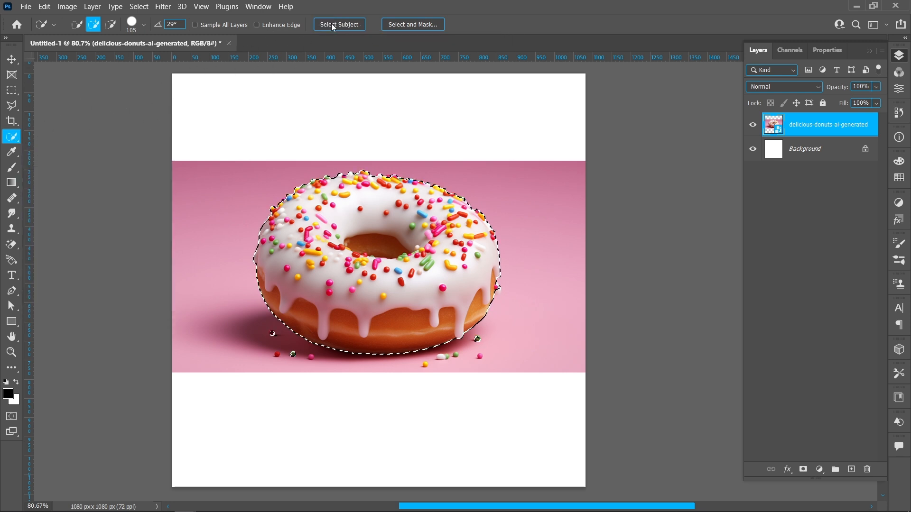
left_click(8, 110)
left_click(104, 25)
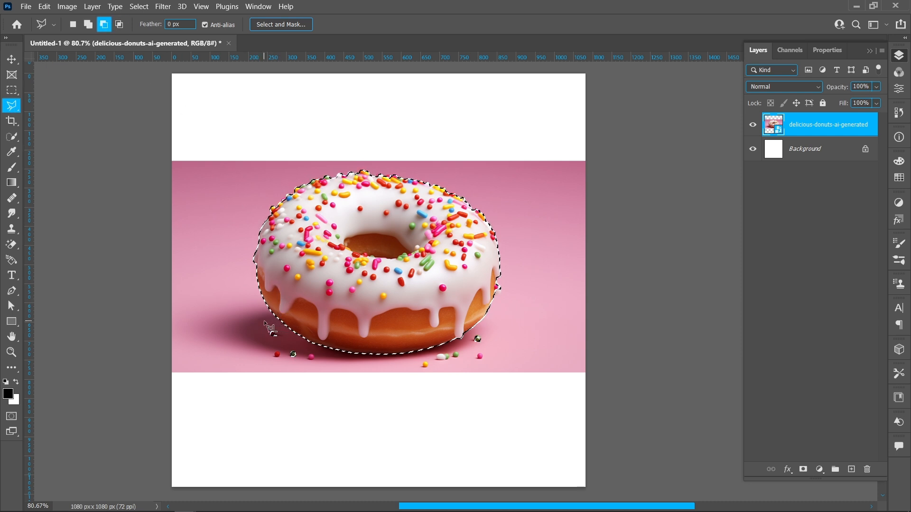
mouse_move(264, 321)
left_mouse_down()
mouse_move(308, 357)
mouse_move(287, 363)
mouse_move(246, 337)
mouse_move(265, 322)
left_mouse_up()
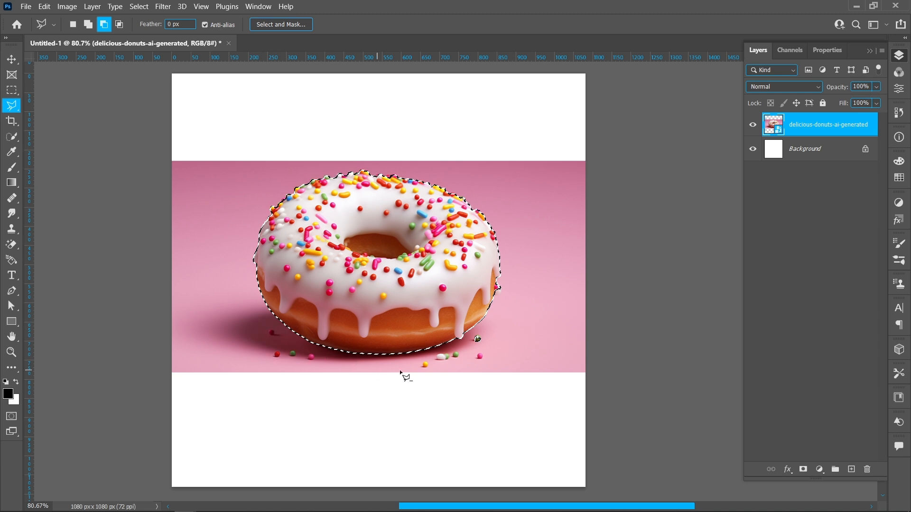
mouse_move(467, 347)
left_mouse_down()
mouse_move(474, 328)
mouse_move(491, 333)
mouse_move(491, 354)
mouse_move(467, 345)
left_mouse_up()
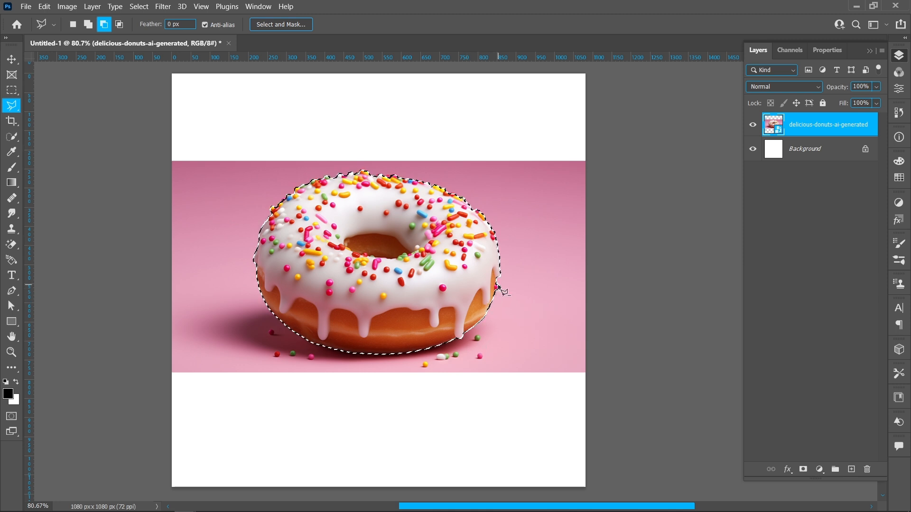
mouse_move(499, 288)
left_mouse_down()
mouse_move(511, 295)
mouse_move(499, 292)
left_mouse_up()
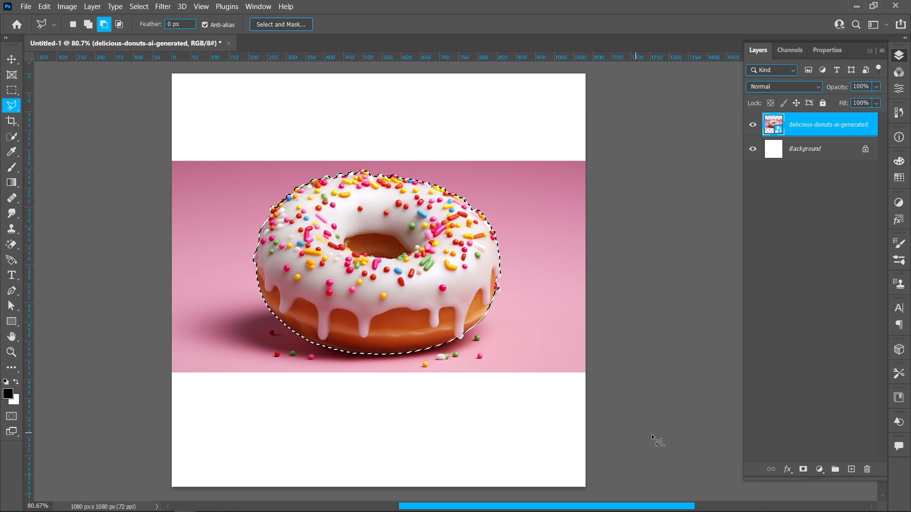
left_click(804, 469)
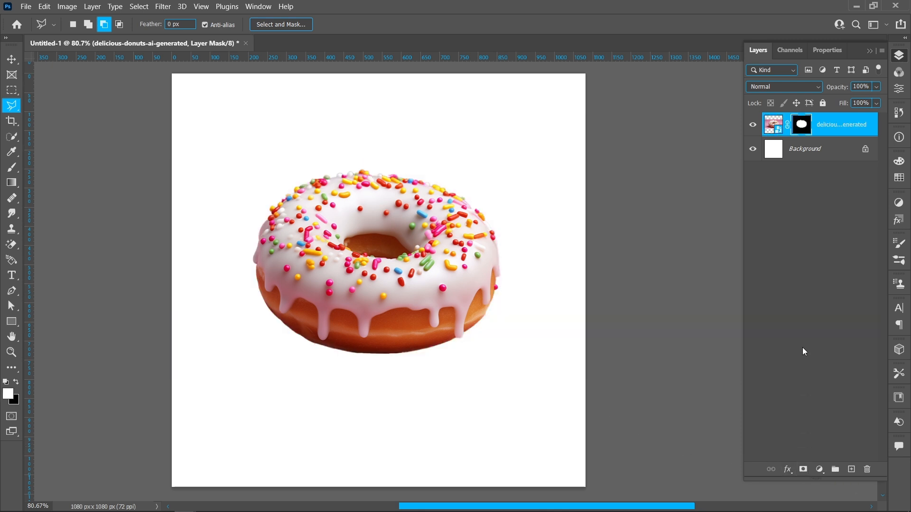
Step: Add a solid color fill layer with hex color ffd3bc directly above the Background layer
left_click(804, 151)
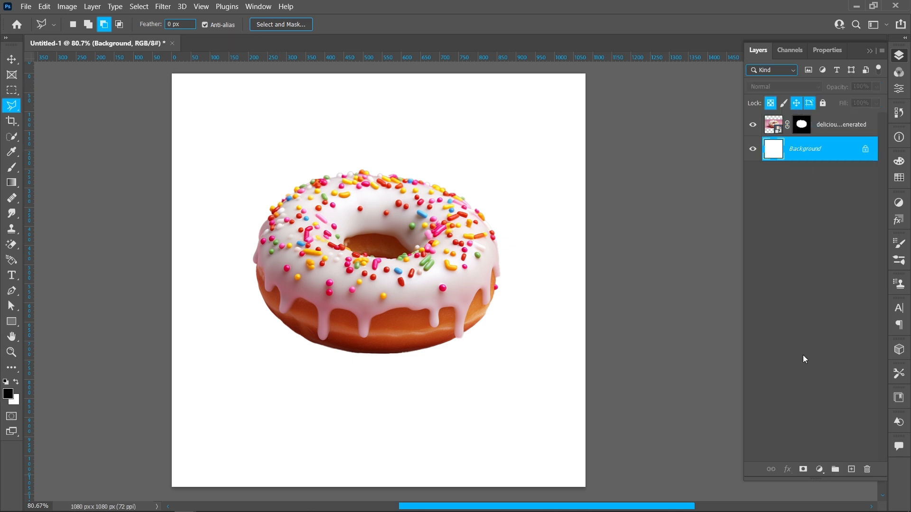
left_click(820, 470)
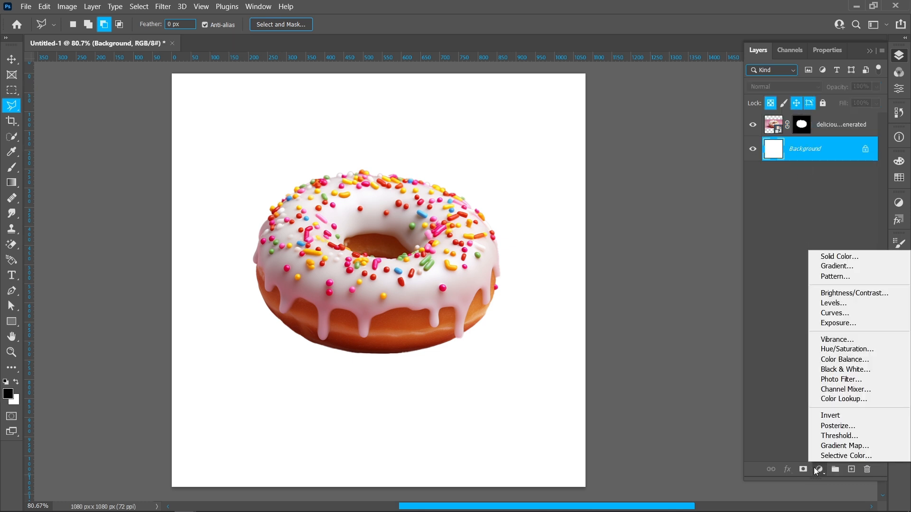
left_click(814, 256)
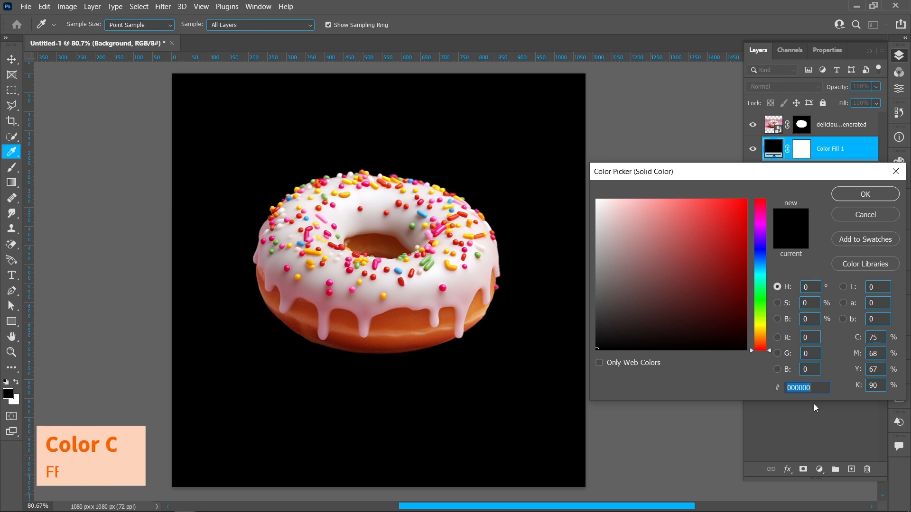
type("ffd3bc")
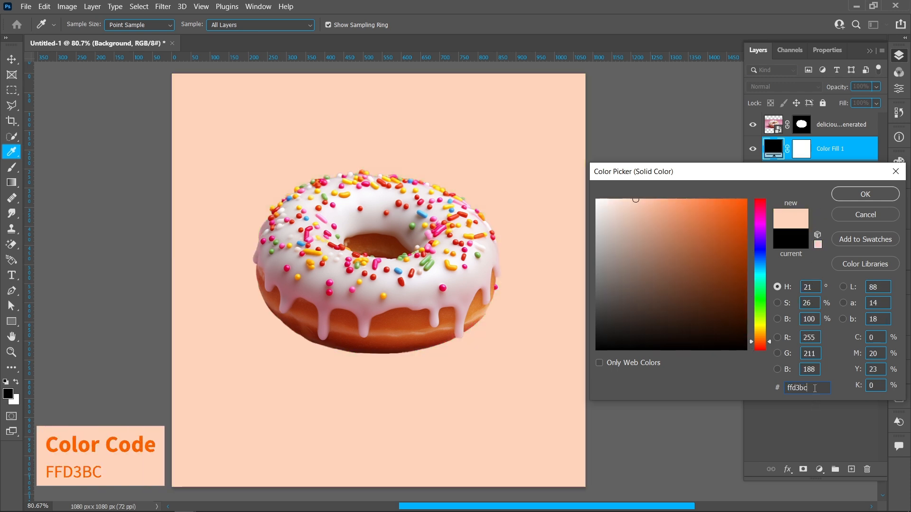
left_click(861, 194)
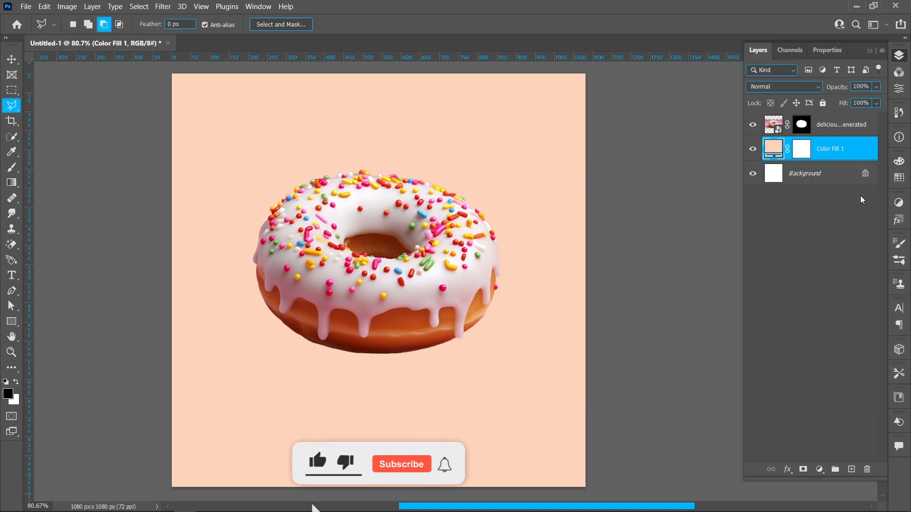
Step: Align the donut layer to the canvas, centred both horizontally and vertically
left_click(860, 129)
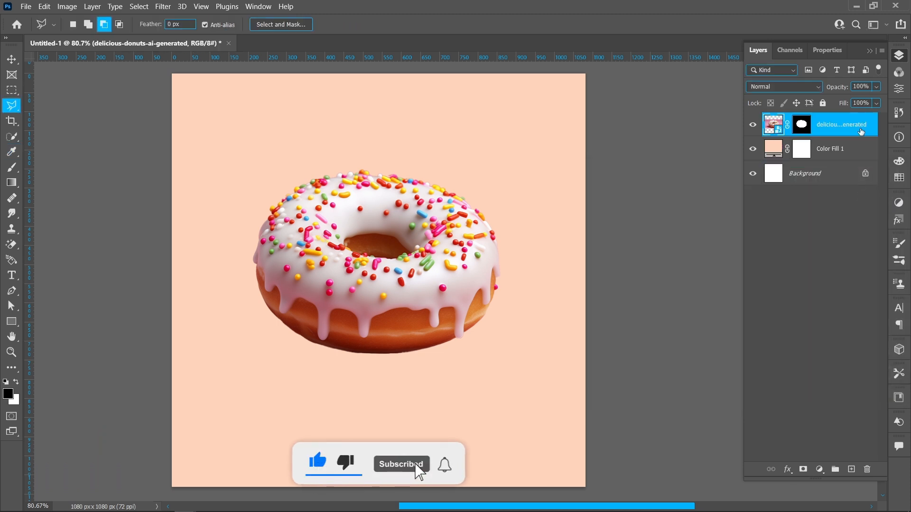
left_click(12, 59)
left_click(407, 25)
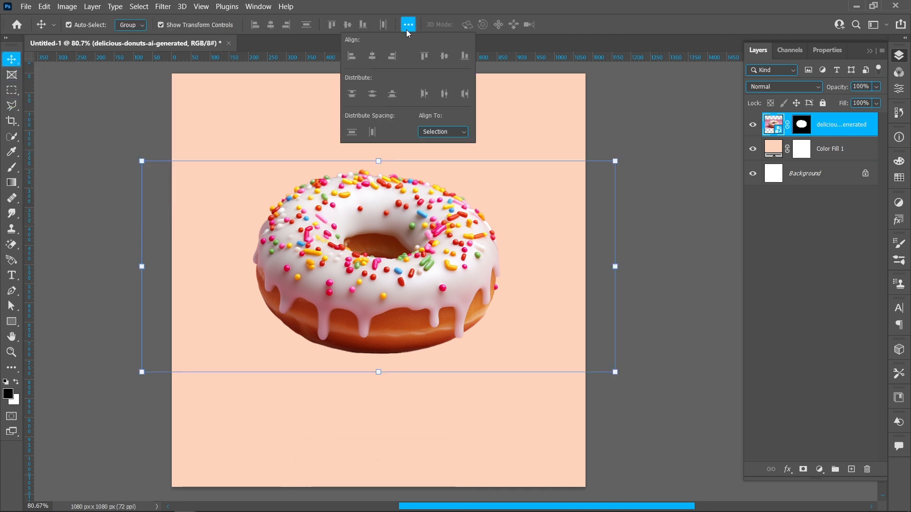
left_click(429, 131)
left_click(433, 145)
left_click(373, 57)
left_click(444, 57)
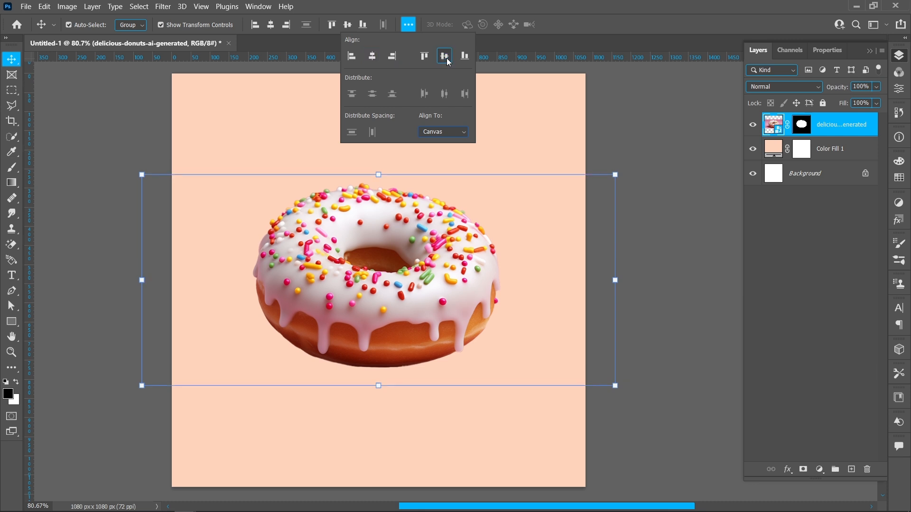
left_click(658, 106)
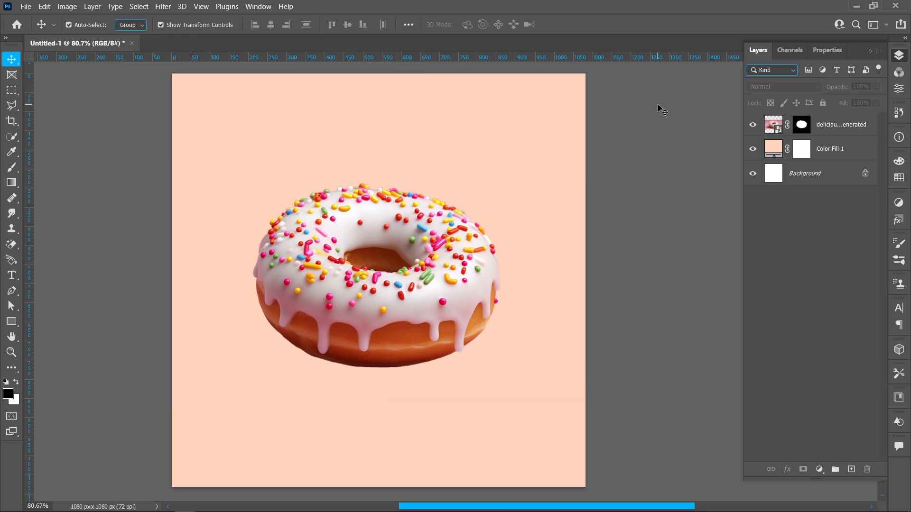
Step: Start a horizontal text above the donut in Stopbuck Regular at 260 pt
left_click_drag(11, 275, 75, 275)
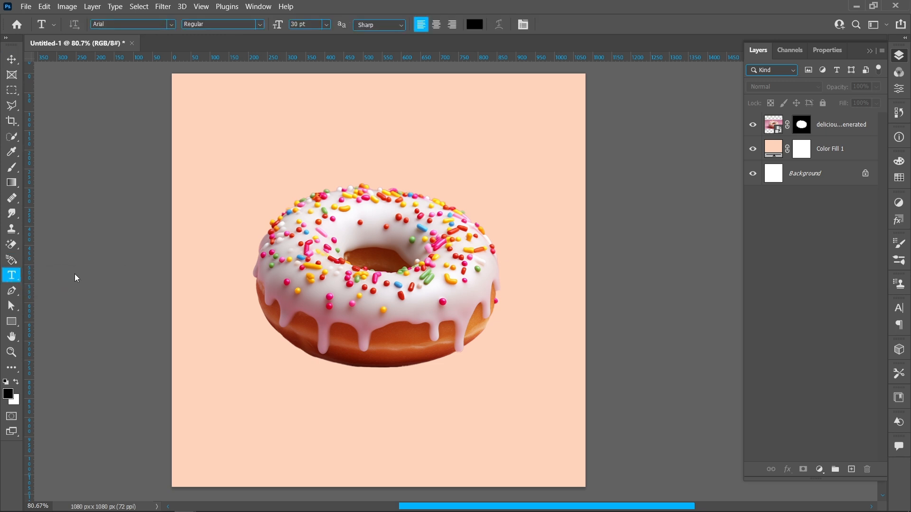
left_click(282, 130)
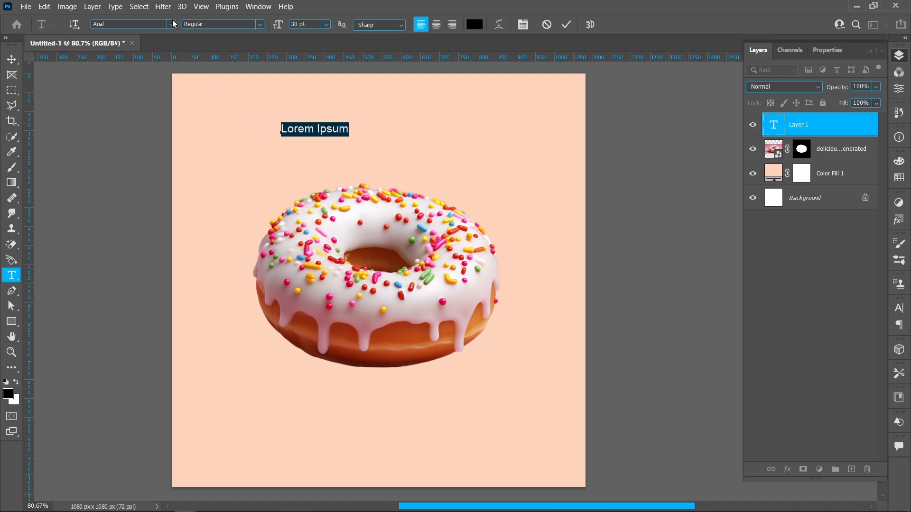
left_click(172, 24)
scroll(178, 114, "down", 5)
scroll(178, 116, "down", 15)
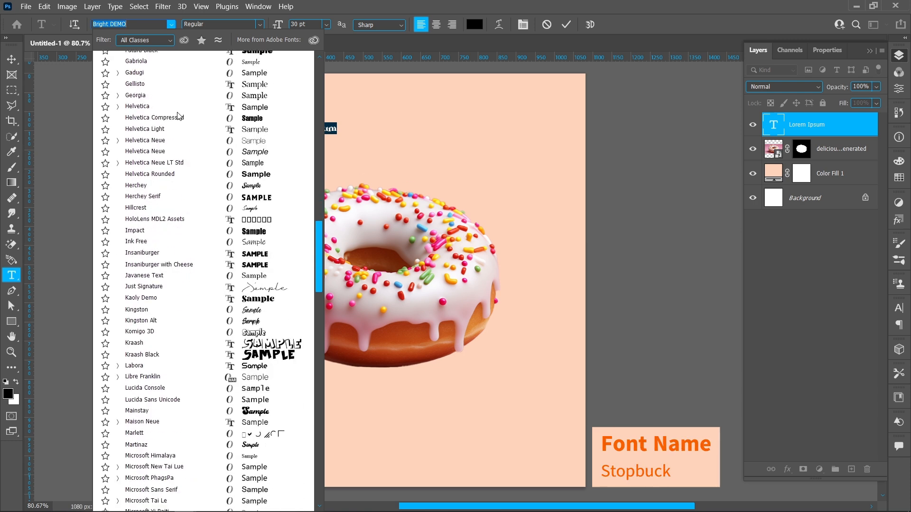
scroll(179, 115, "down", 15)
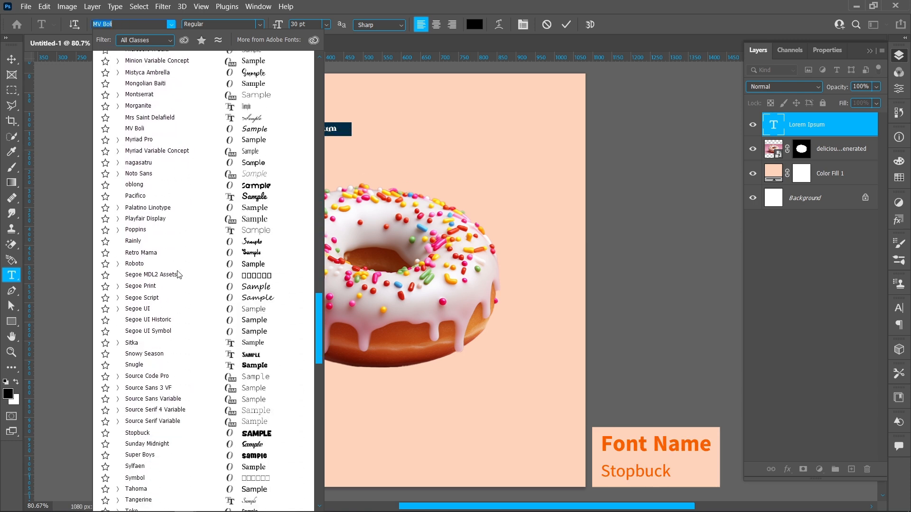
left_click(173, 433)
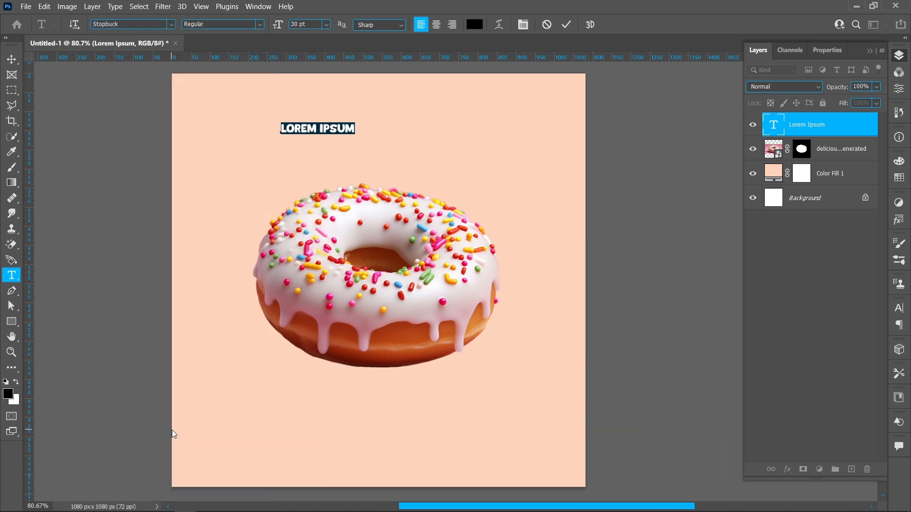
left_click(260, 25)
left_click(260, 25)
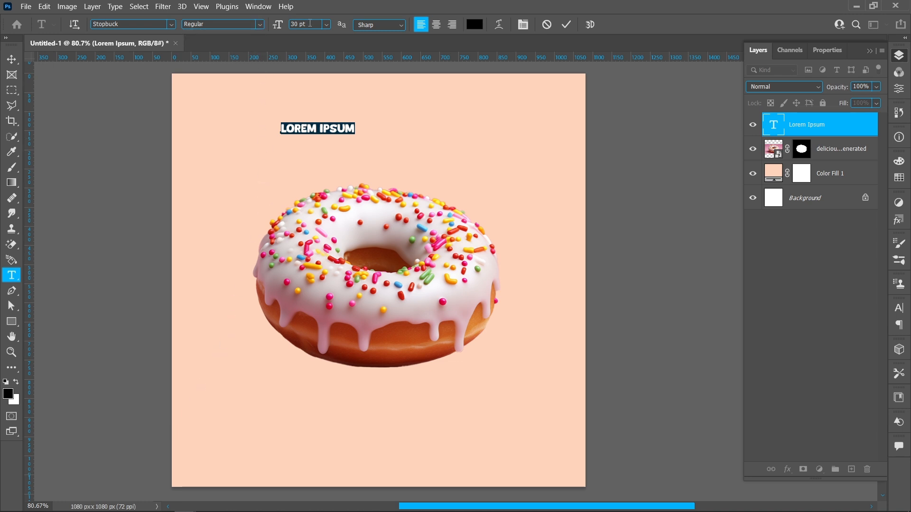
left_click(295, 22)
type("260")
key("Return")
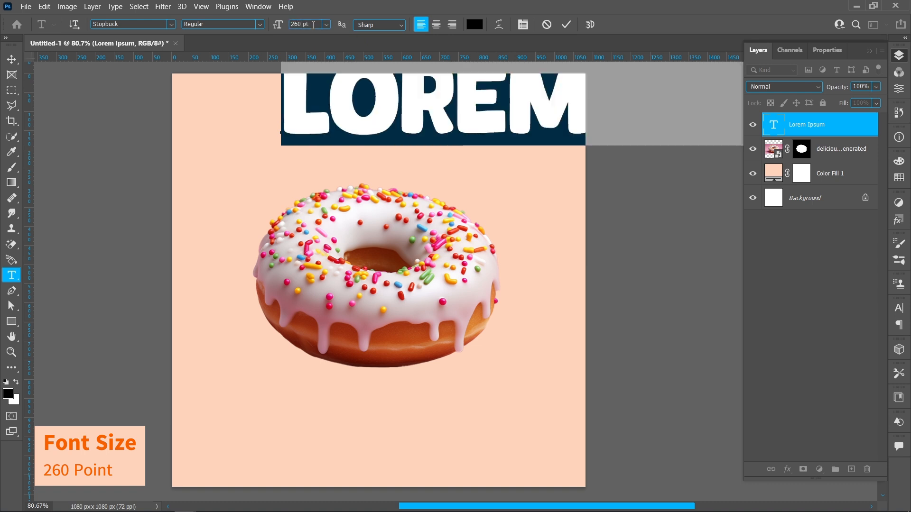
Step: Set the text color to ff6211 and replace the placeholder text with SWEET
left_click(476, 22)
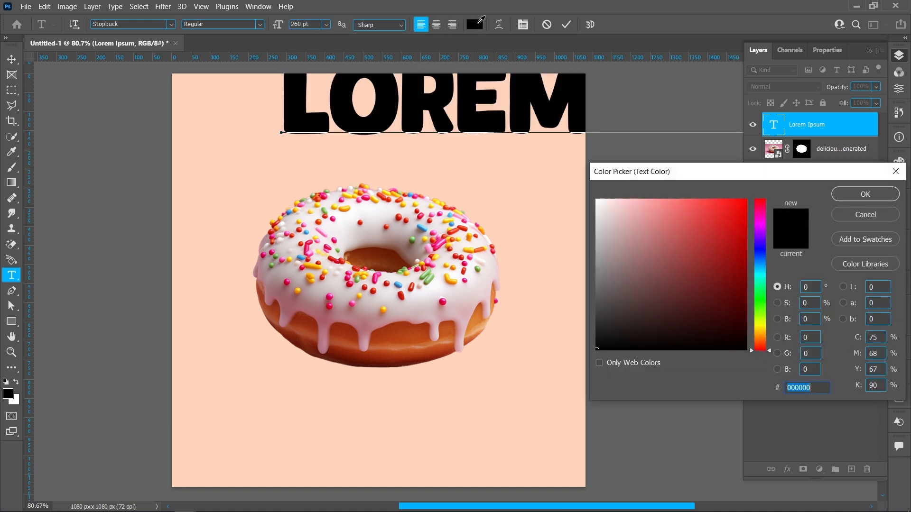
left_click_drag(697, 175, 589, 146)
type("ff6211")
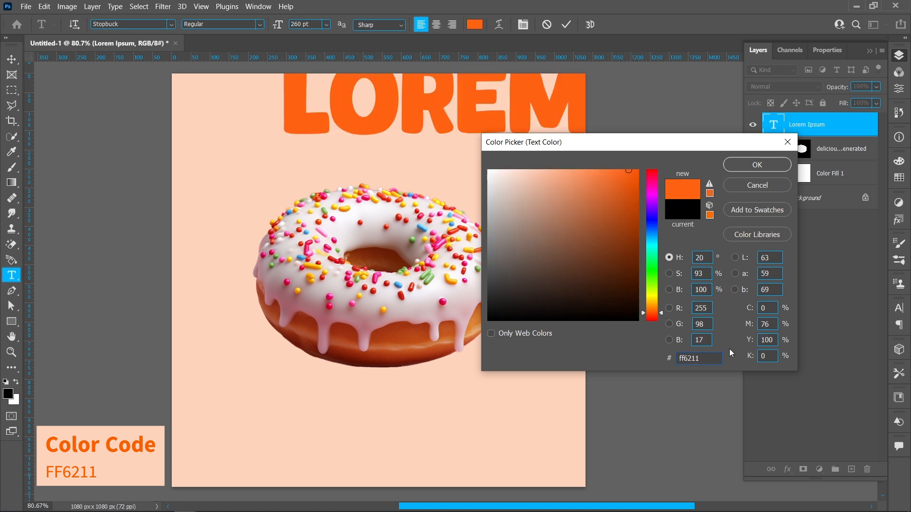
left_click(773, 165)
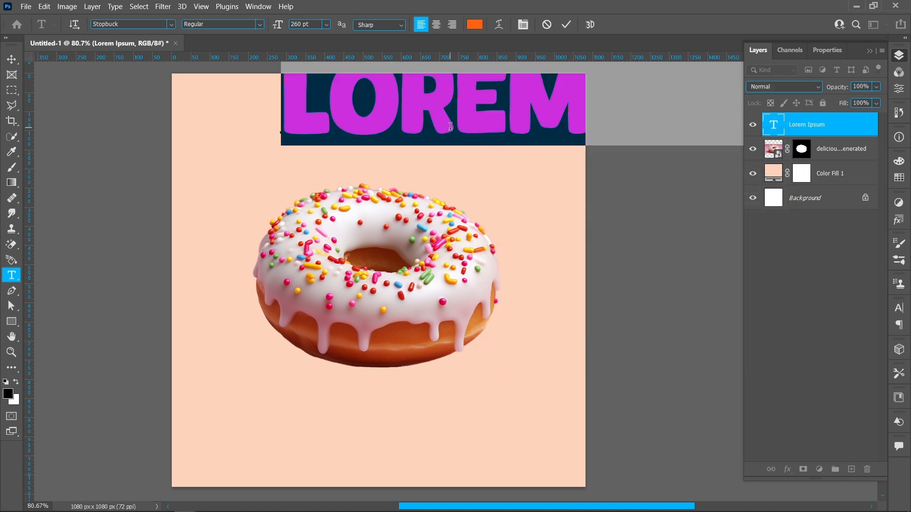
type("SWEET")
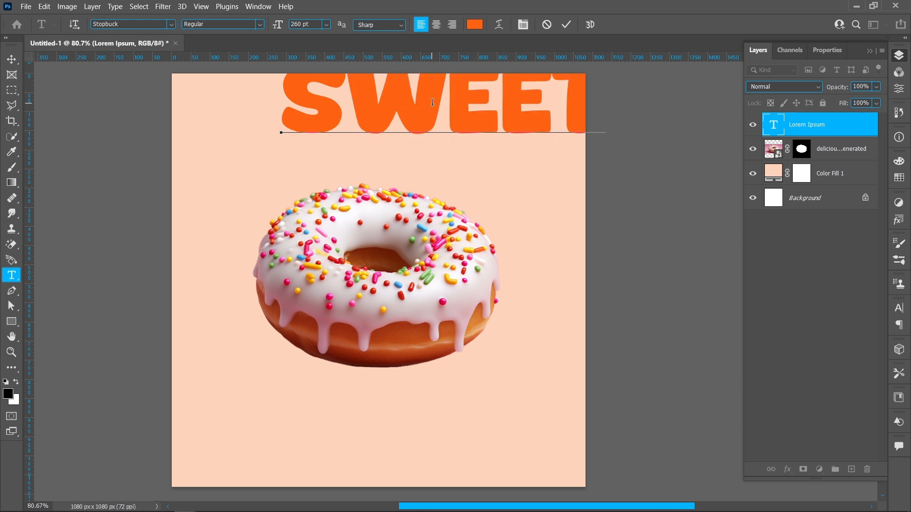
left_click(566, 25)
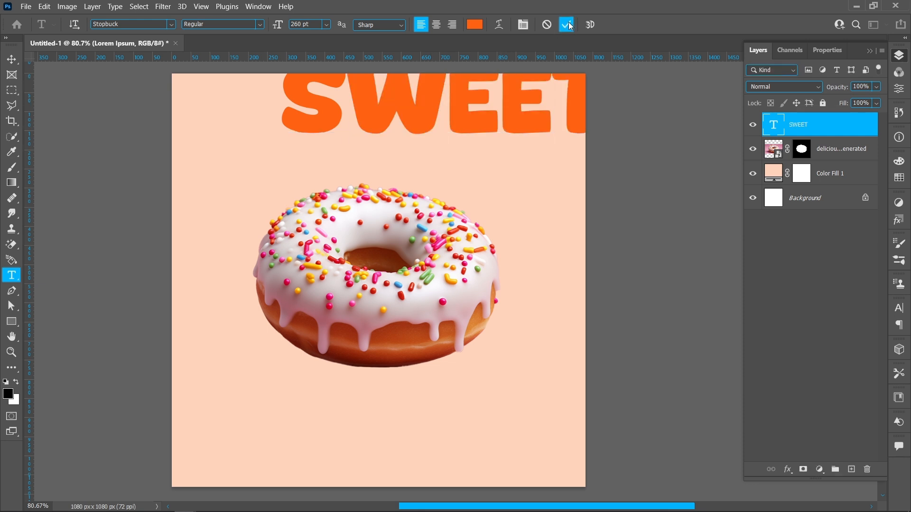
Step: Centre the SWEET text above the donut and stack three evenly spaced copies of it down the canvas
left_click(14, 60)
left_click_drag(384, 109, 317, 152)
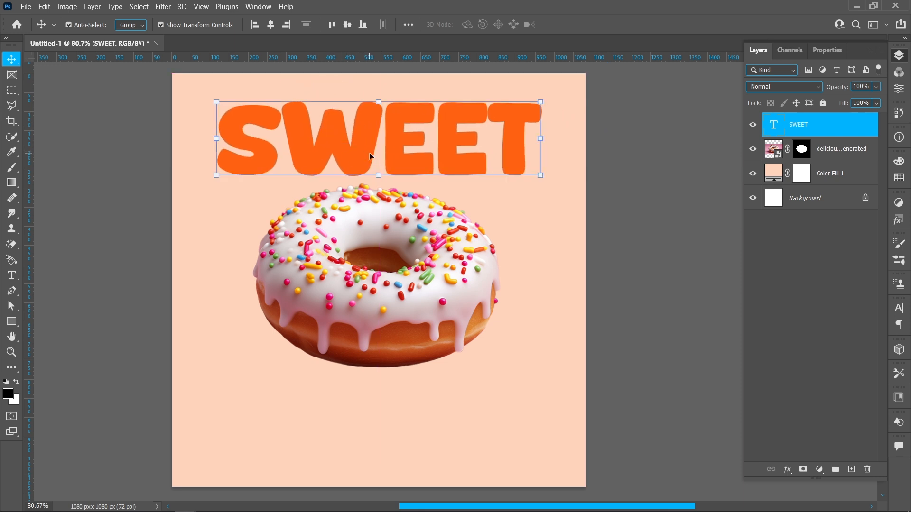
left_click_drag(363, 141, 356, 382)
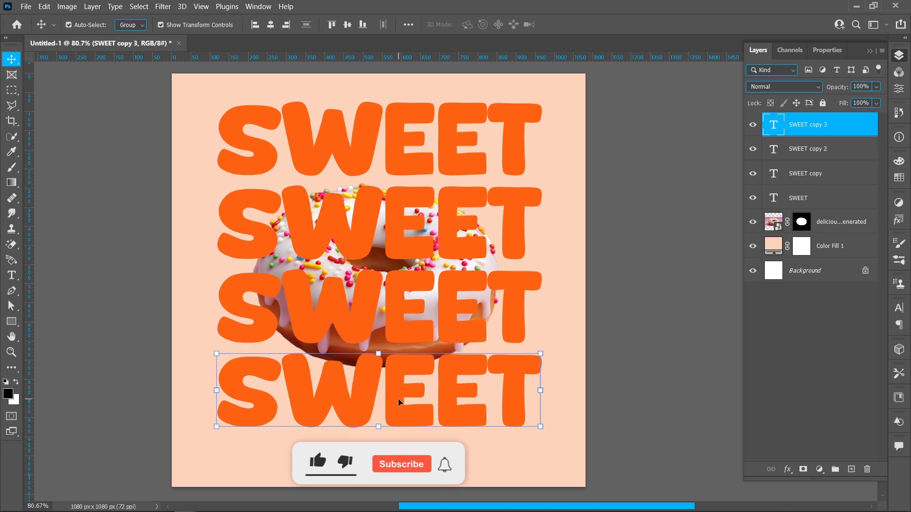
Step: Add a 4 px stroke positioned at Center to the lowest SWEET text
left_click(787, 469)
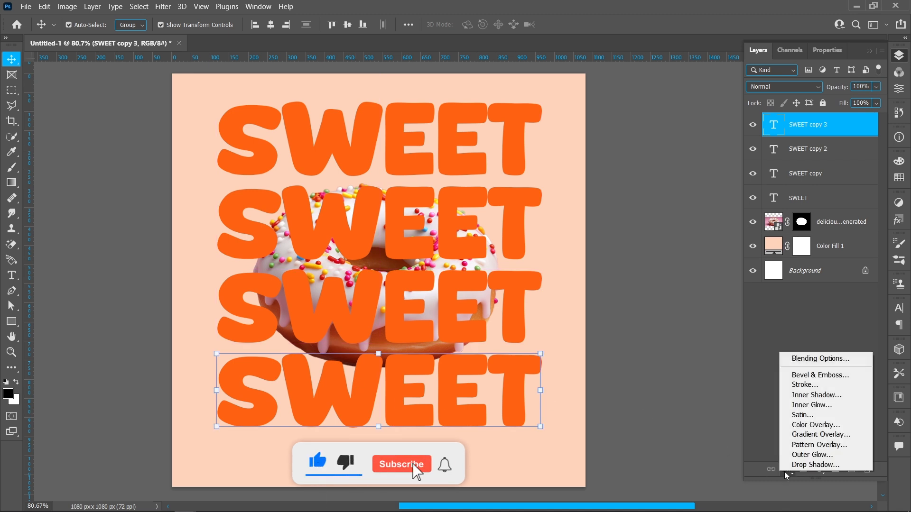
left_click(785, 385)
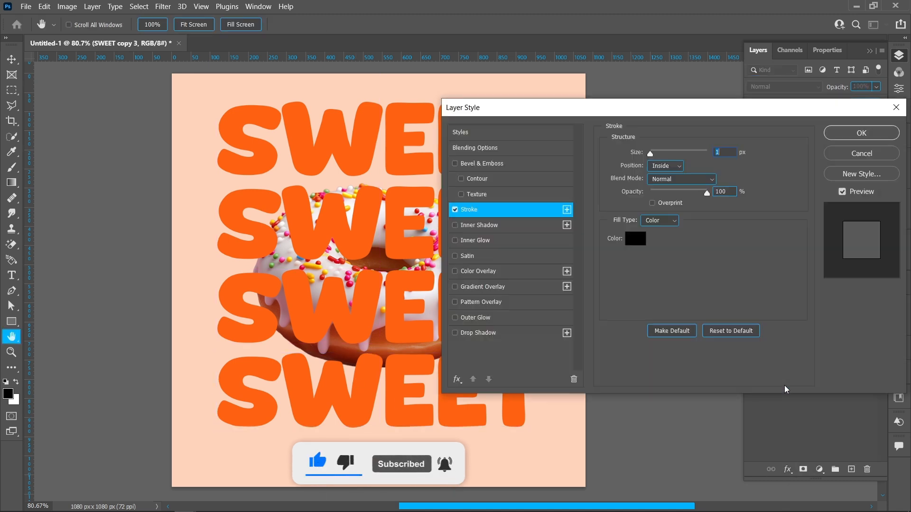
type("4")
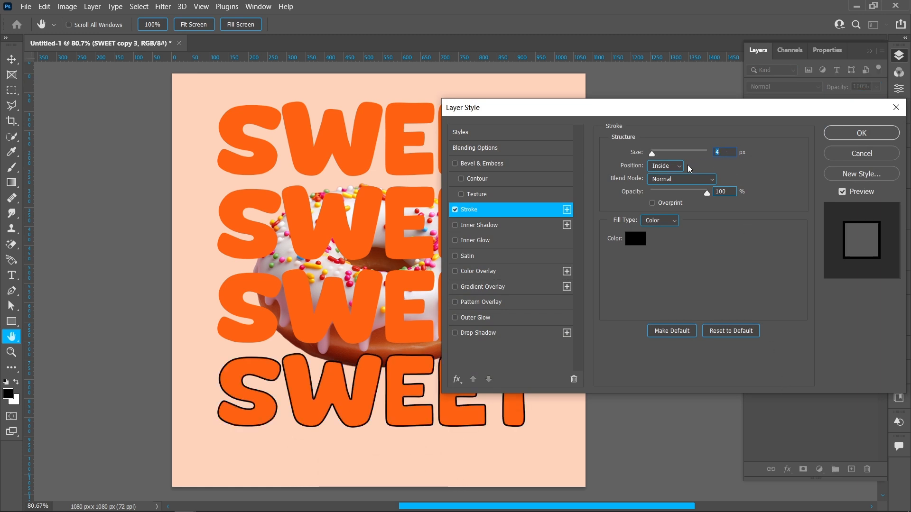
left_click(681, 165)
left_click(675, 194)
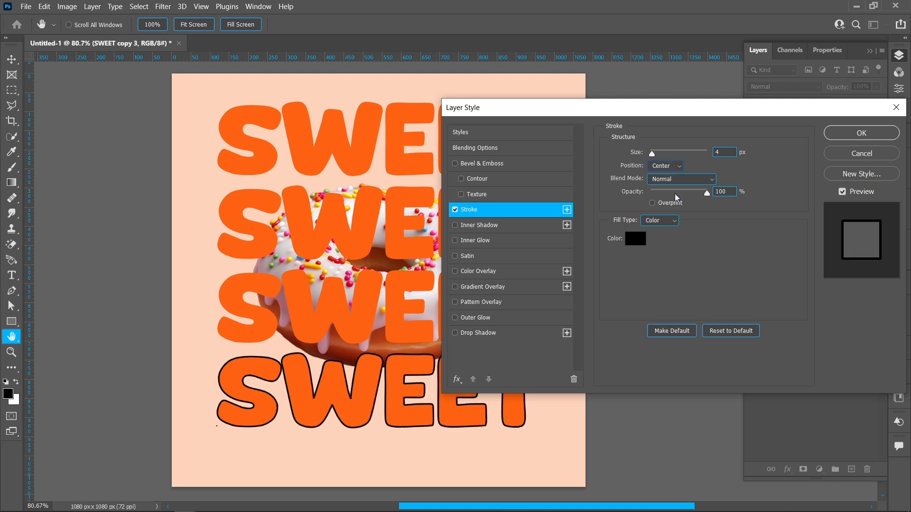
Step: Match the stroke color to the orange lettering, ff6211, and lower the lowest SWEET layer's fill to 0%
left_click(636, 239)
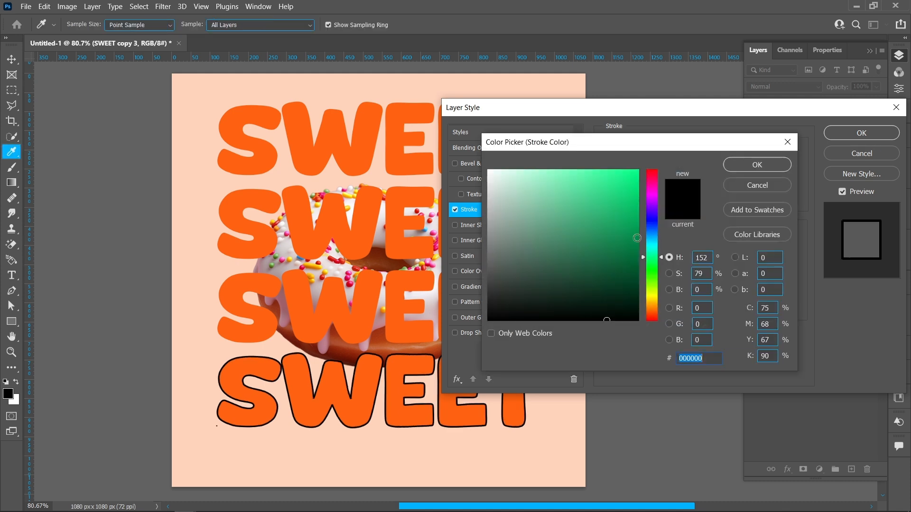
left_click(399, 230)
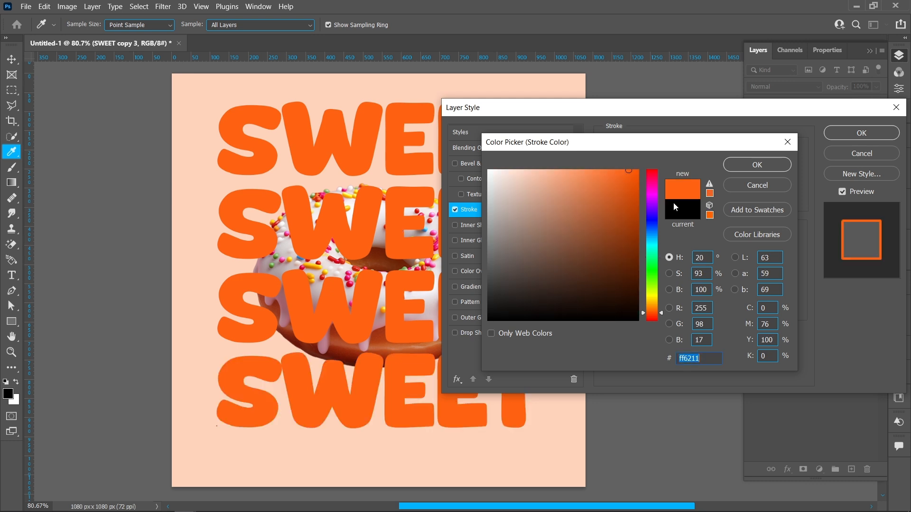
left_click(748, 166)
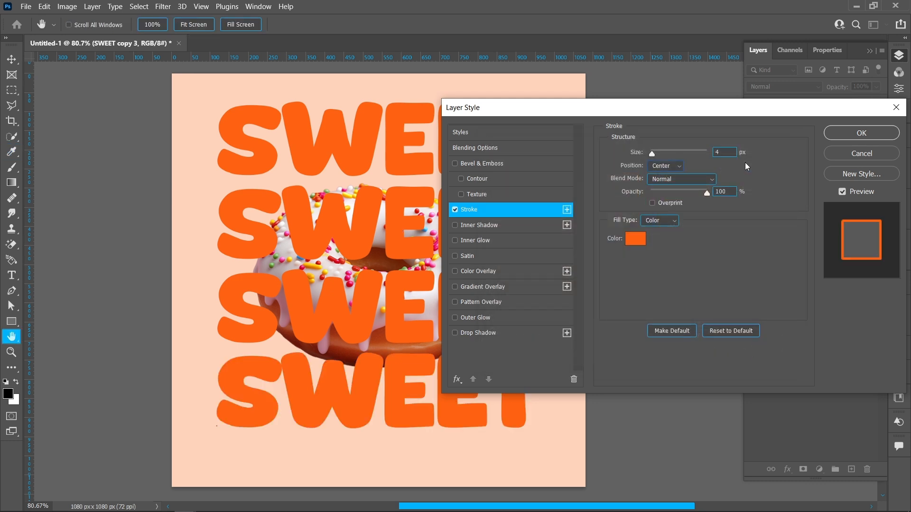
left_click(860, 136)
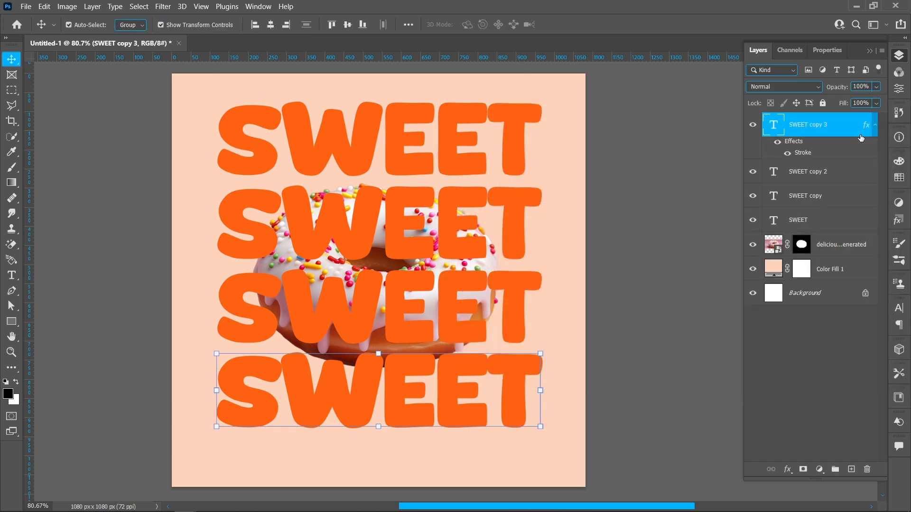
left_click_drag(843, 107, 776, 96)
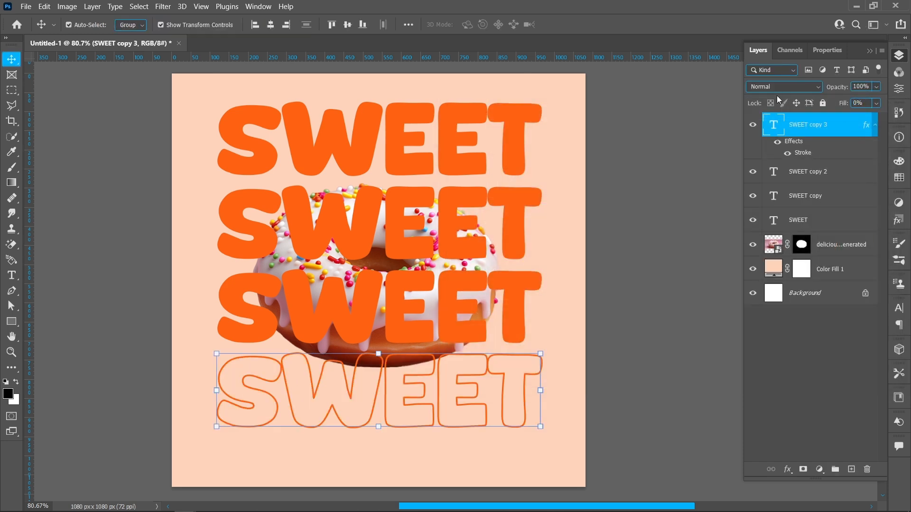
Step: Copy the stroke effect onto the second SWEET line from the top and set that layer's fill to 0%
left_click(808, 196)
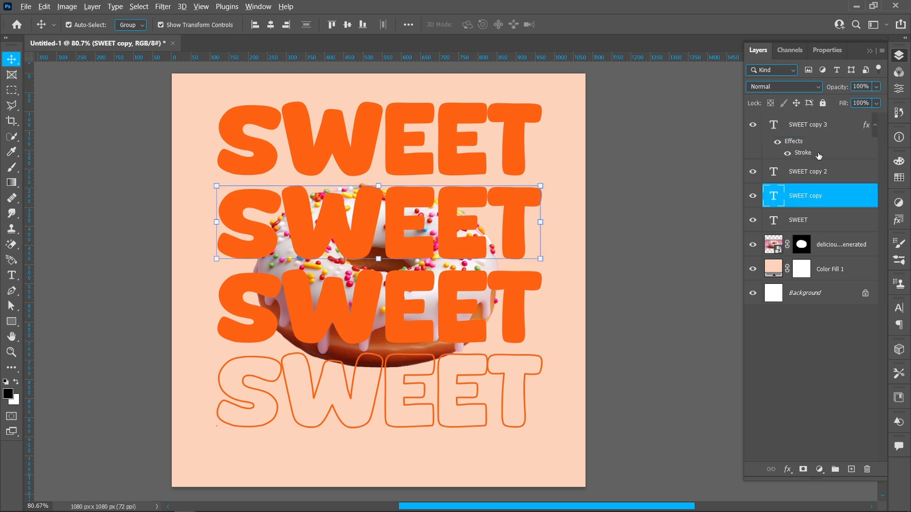
left_click_drag(821, 156, 821, 203)
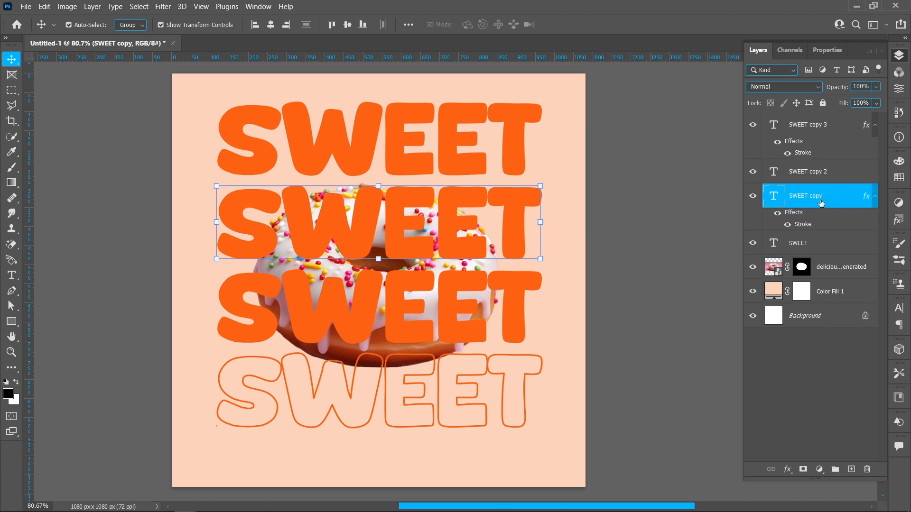
left_click(876, 194)
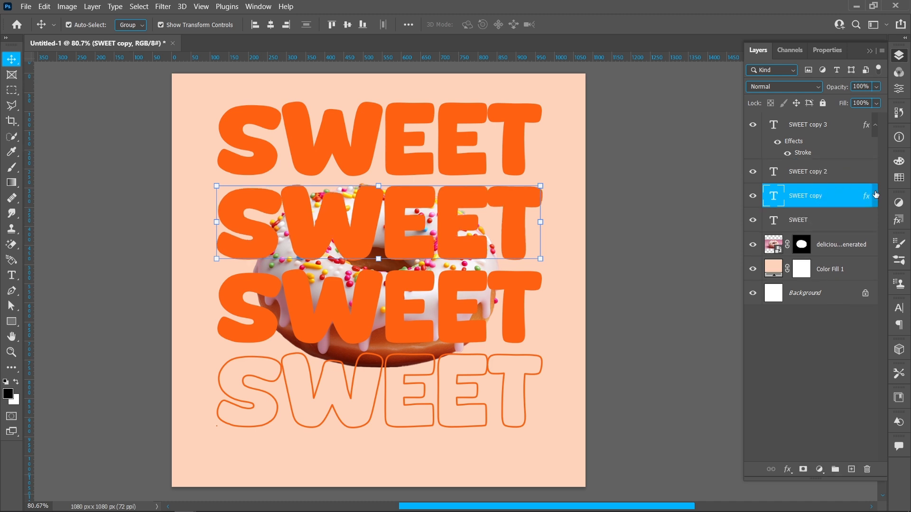
left_click_drag(840, 104, 783, 109)
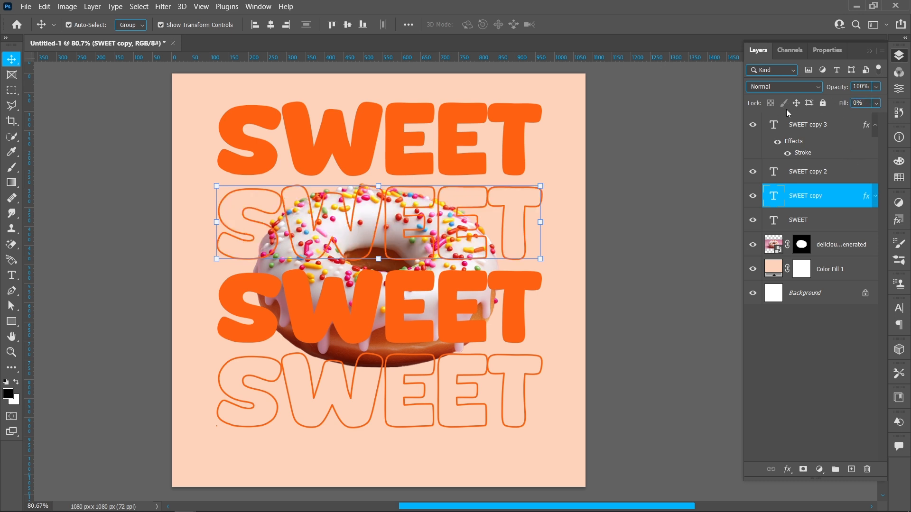
left_click(875, 126)
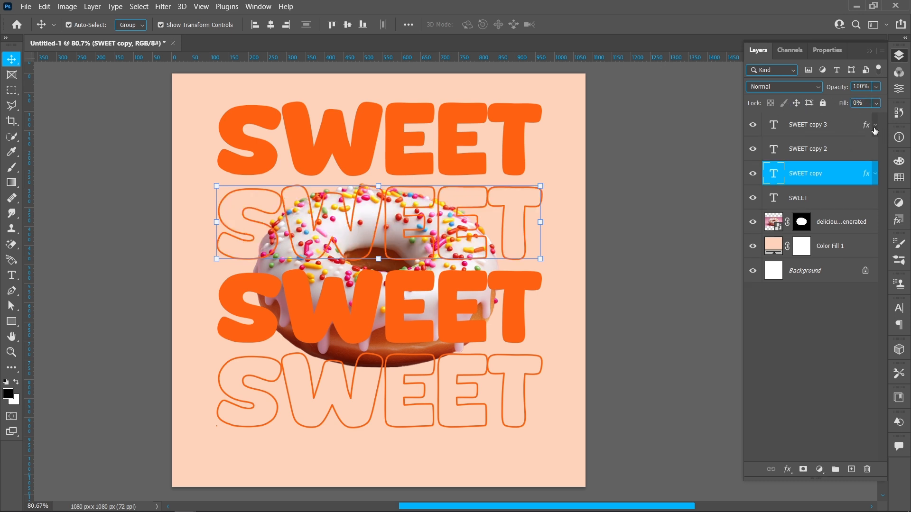
Step: Group the four SWEET text layers and name the group SWEET
left_click(838, 124)
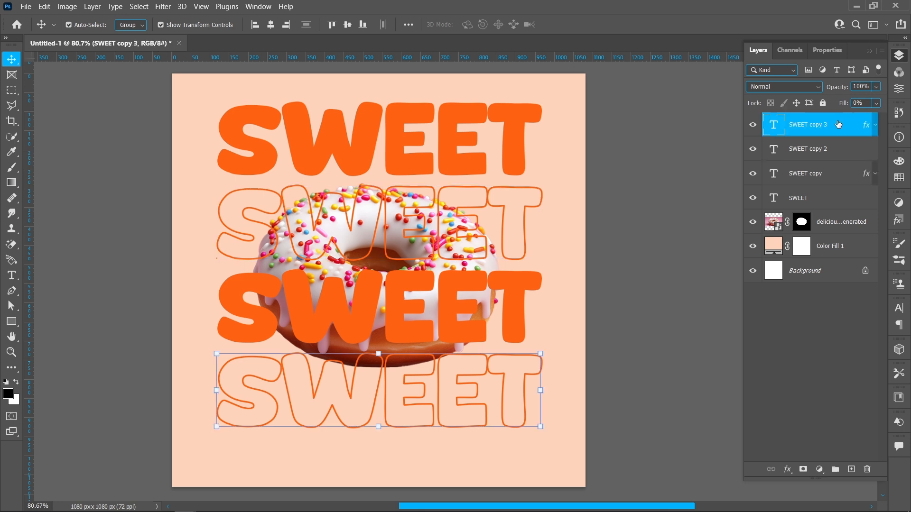
left_click(844, 201, "shift")
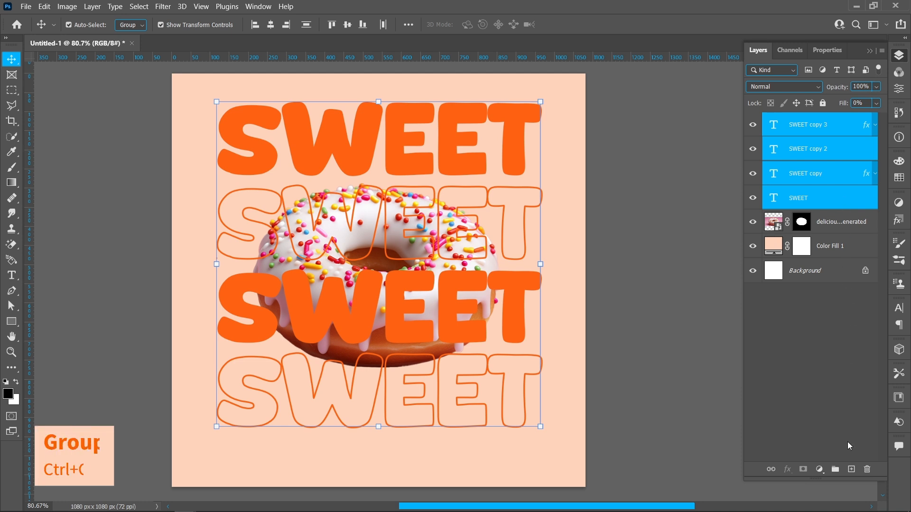
key("ctrl+g")
double_click(794, 120)
type("SWEET")
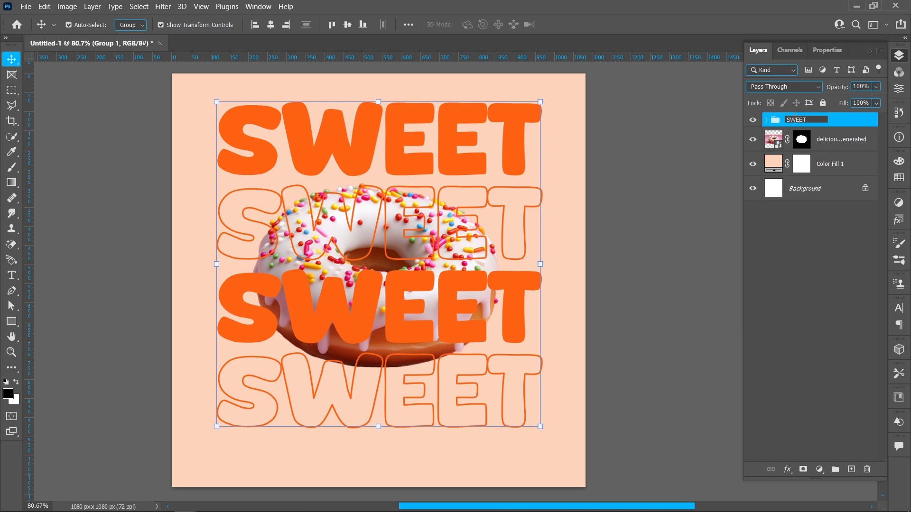
key("Return")
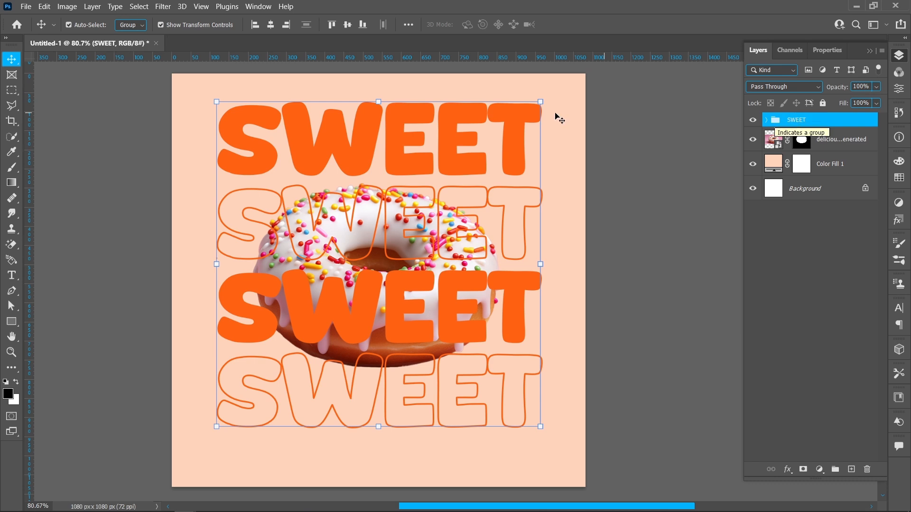
Step: Centre the SWEET group vertically on the canvas and place it beneath the donut layer
left_click(351, 26)
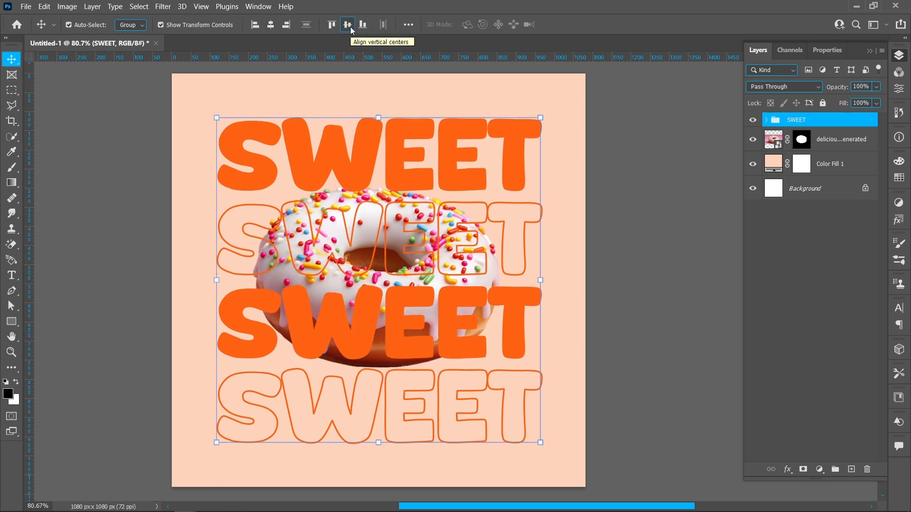
left_click_drag(820, 123, 819, 153)
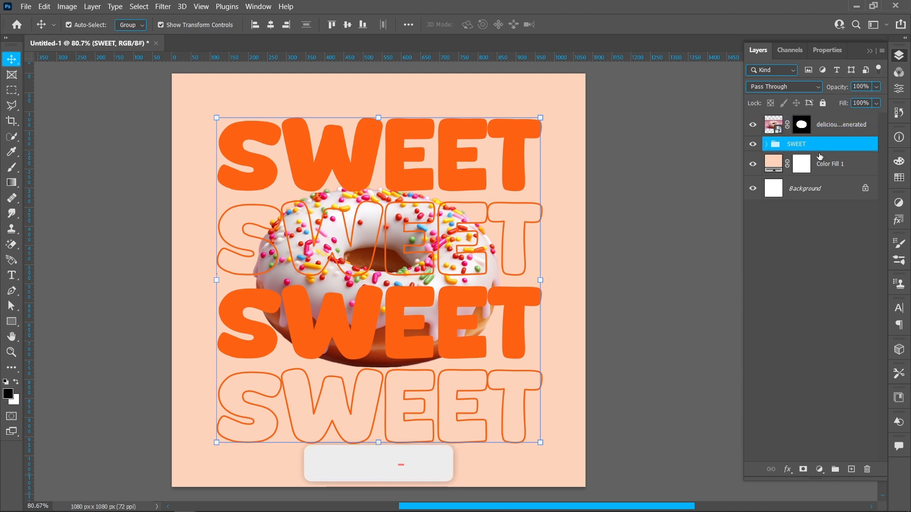
Step: Add a Multiply drop shadow to the donut with 70% opacity, 55° angle, 45 px distance and 45 px size
left_click(817, 124)
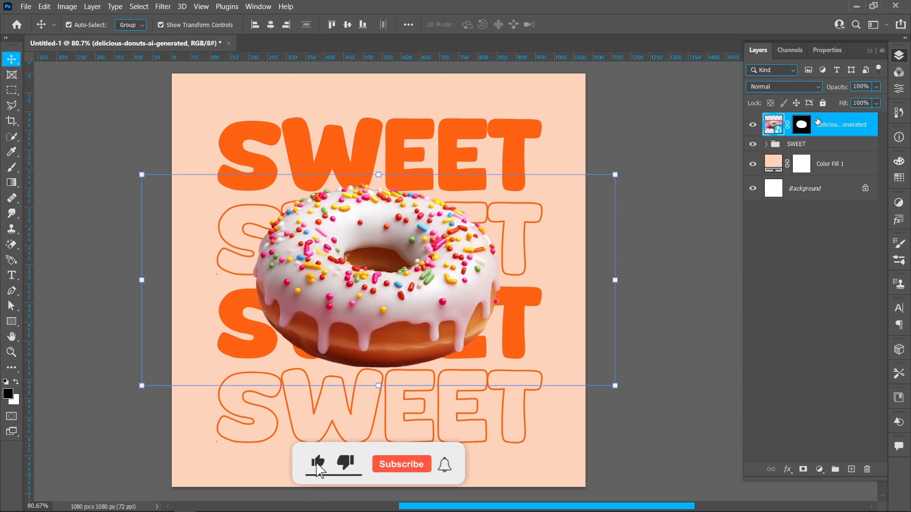
left_click(788, 470)
left_click(791, 465)
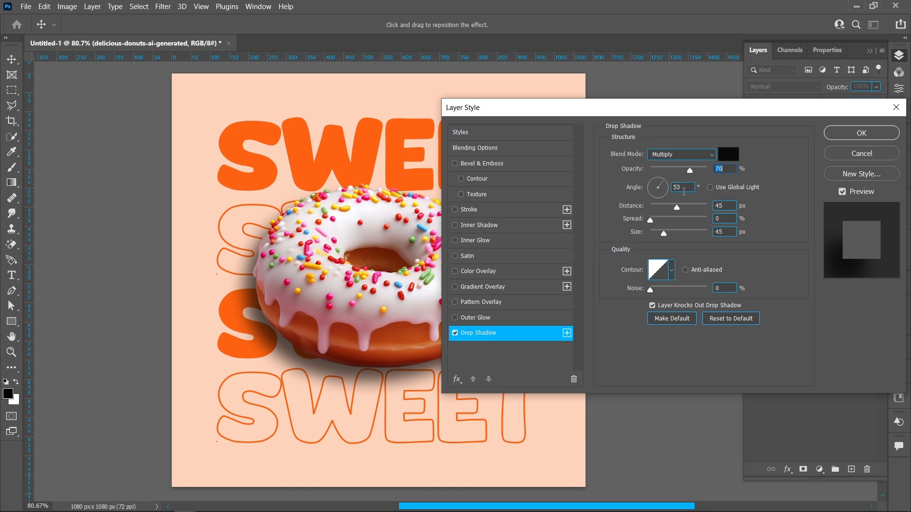
left_click(684, 188)
key("Up")
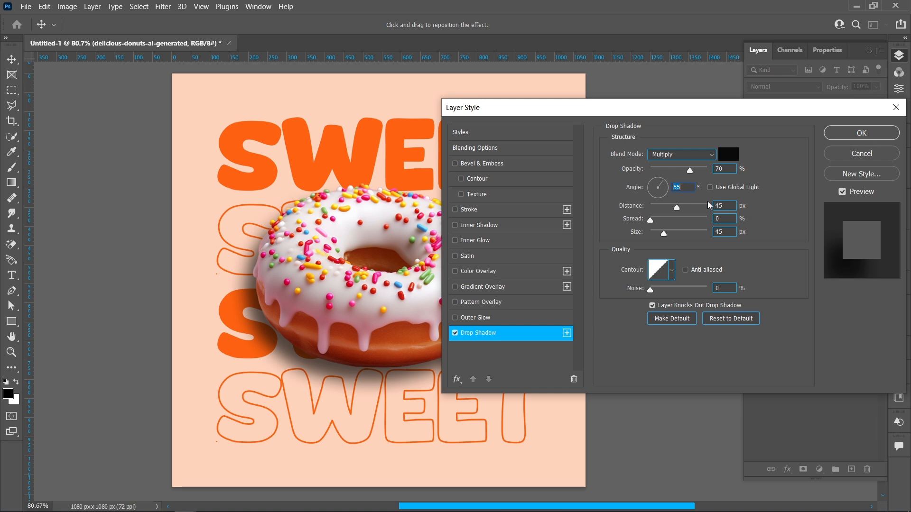
left_click(850, 134)
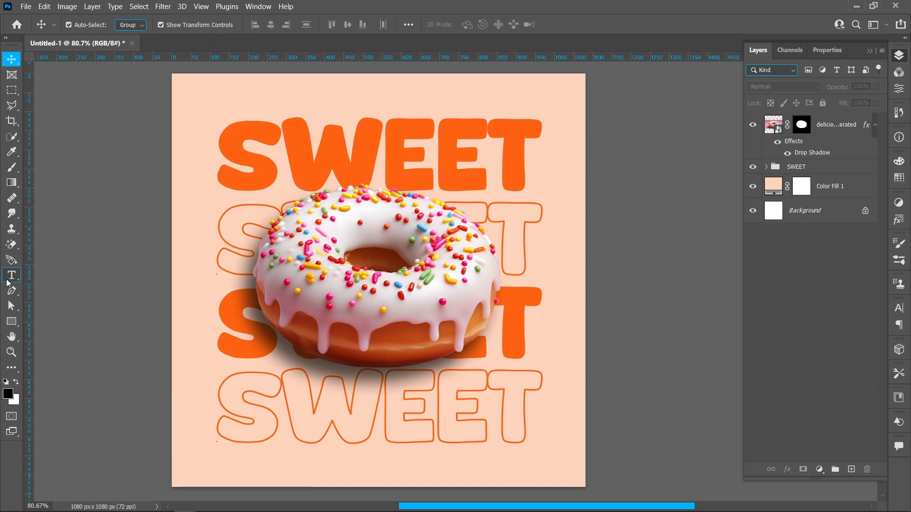
Step: Start a new horizontal text in the poster's lower-right corner, set in Arial Regular at 30 pt
left_click(11, 275)
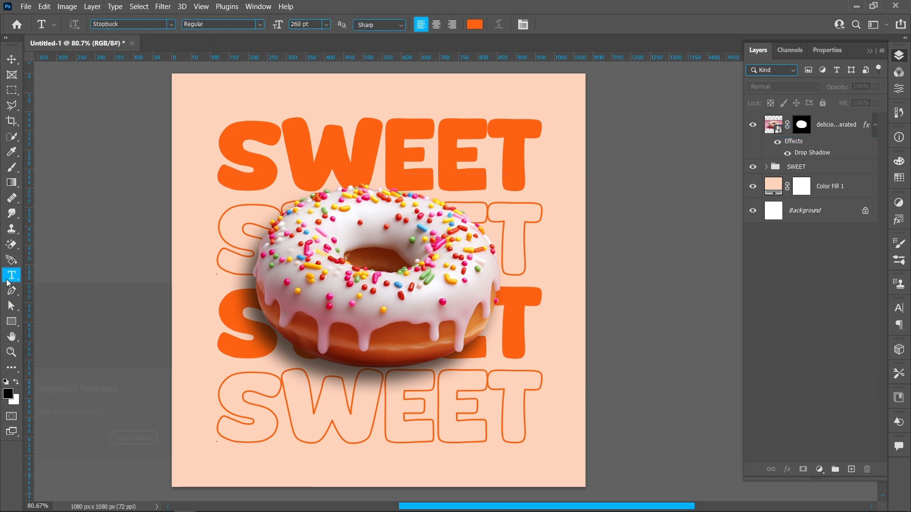
left_click(495, 469)
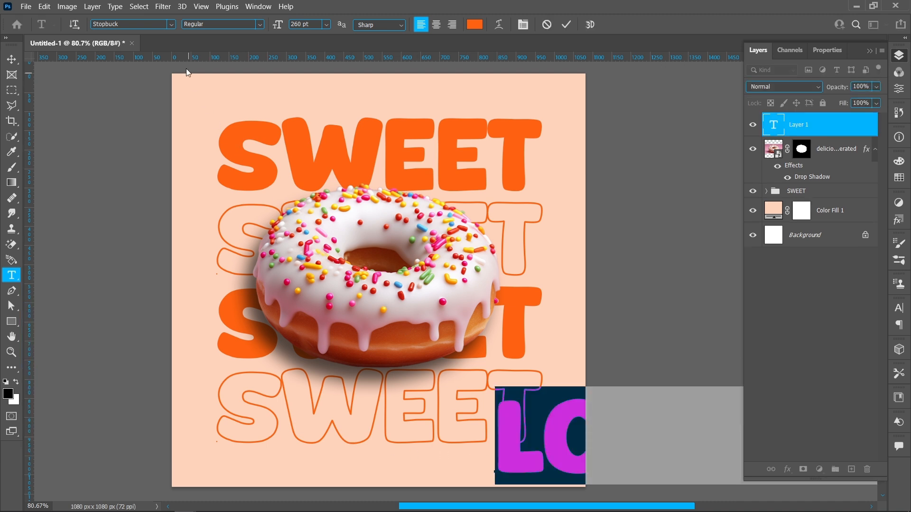
left_click(171, 27)
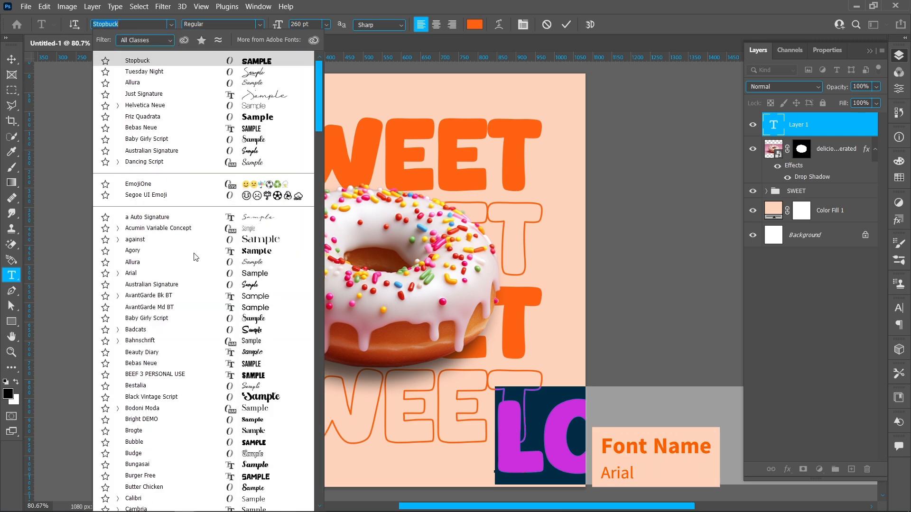
left_click(193, 275)
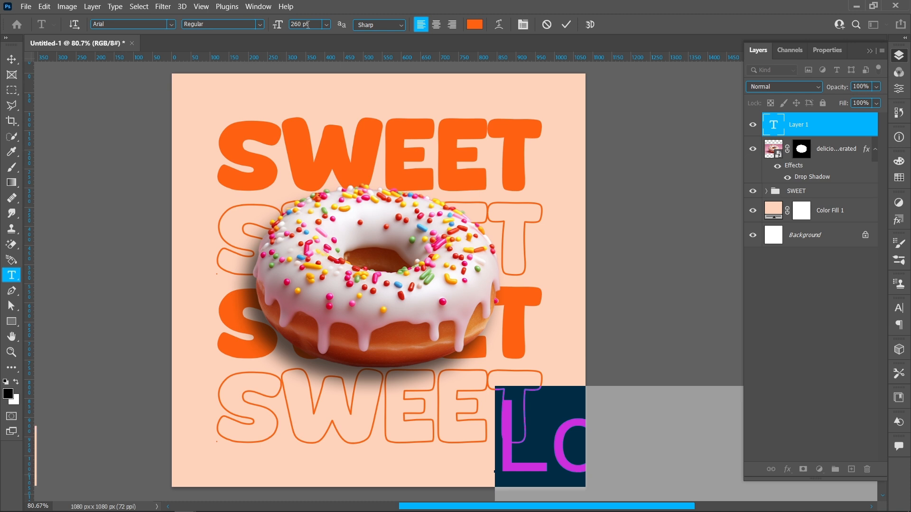
left_click(326, 24)
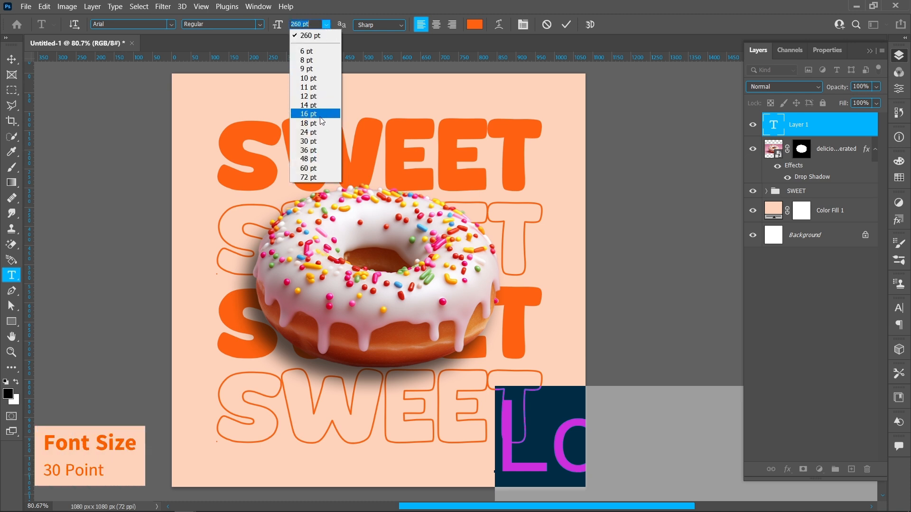
left_click(318, 140)
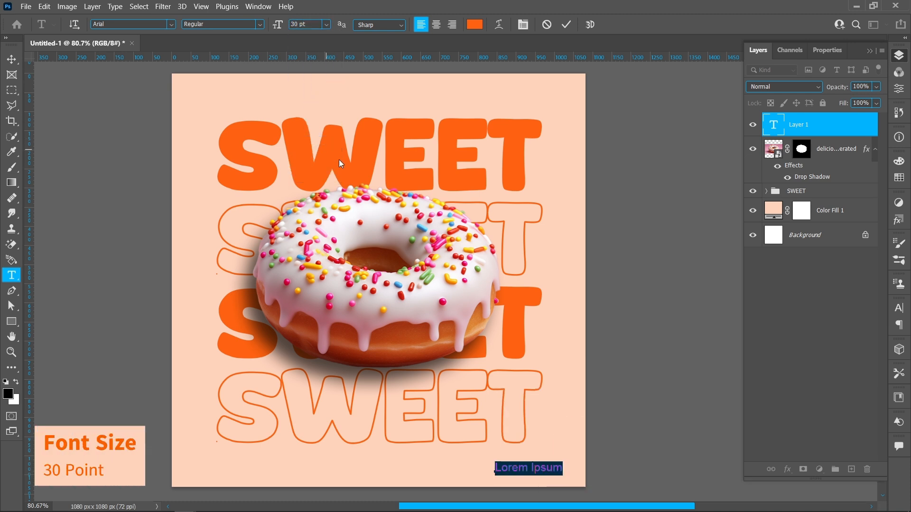
type("www")
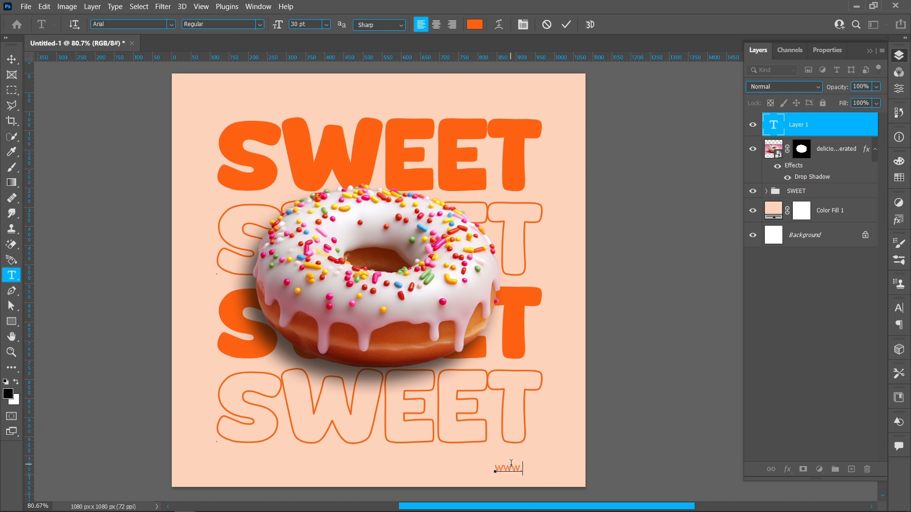
type(".doughnuts.c")
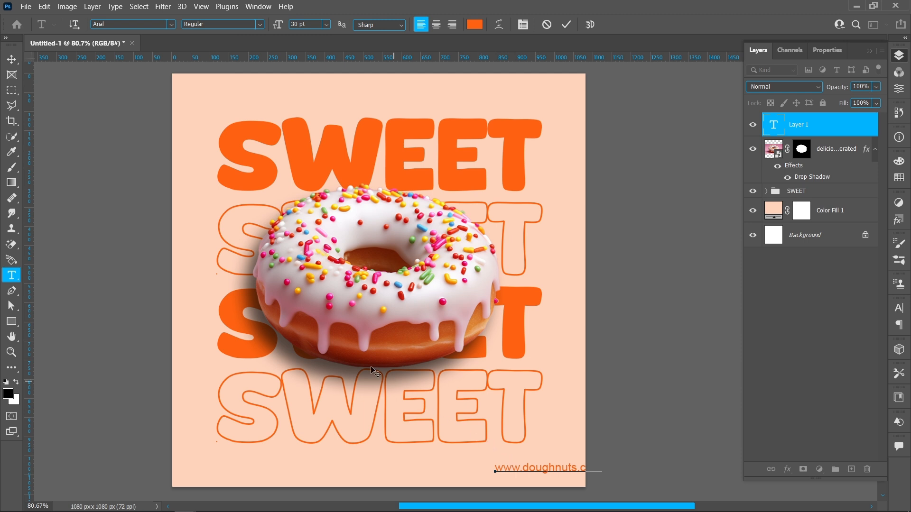
left_click(12, 59)
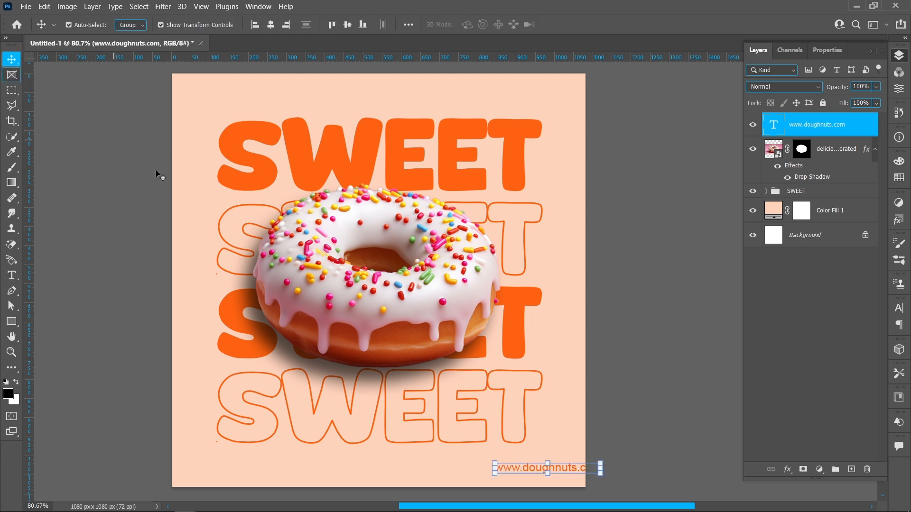
left_click_drag(524, 474, 485, 467)
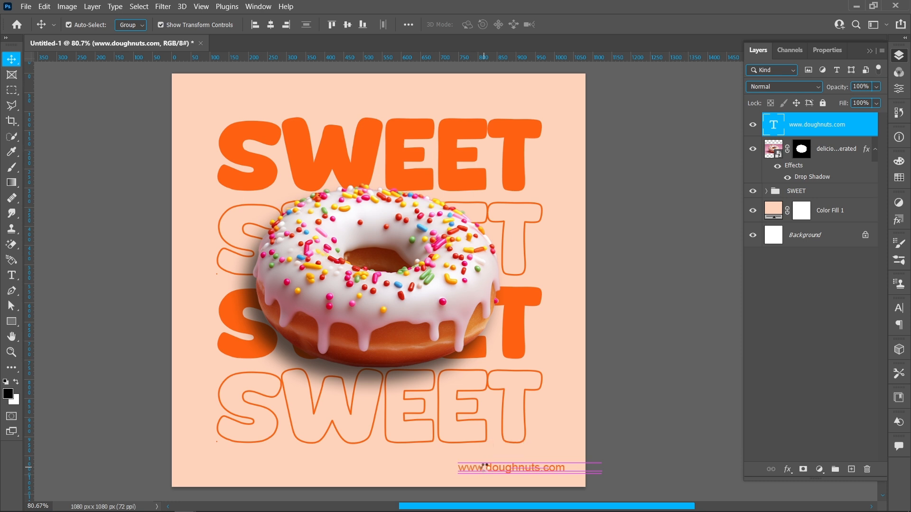
left_click(665, 460)
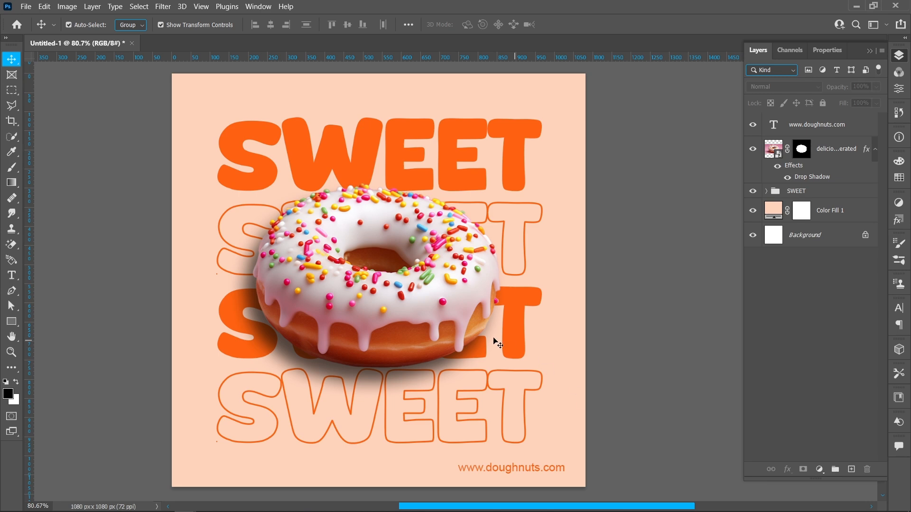
Step: Place the logo image as an embedded object and position it in the poster's upper-left corner above the first SWEET line
left_click(30, 6)
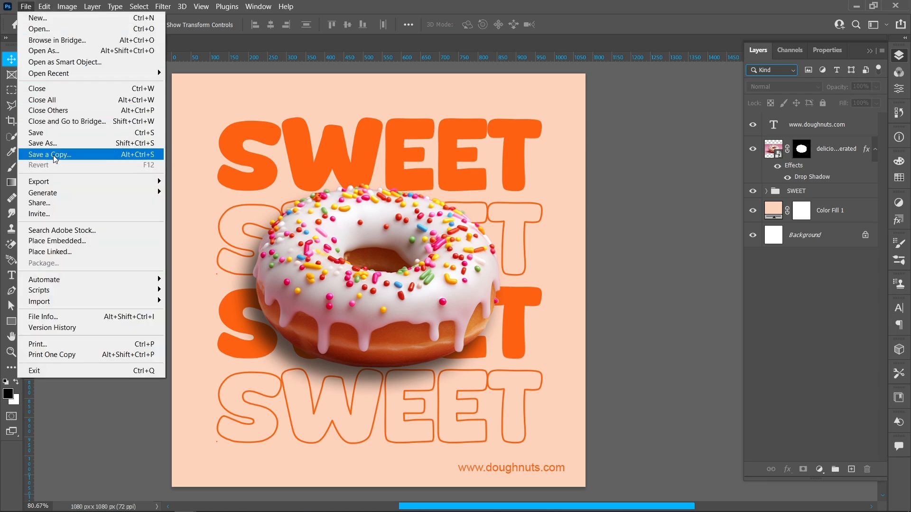
left_click(72, 241)
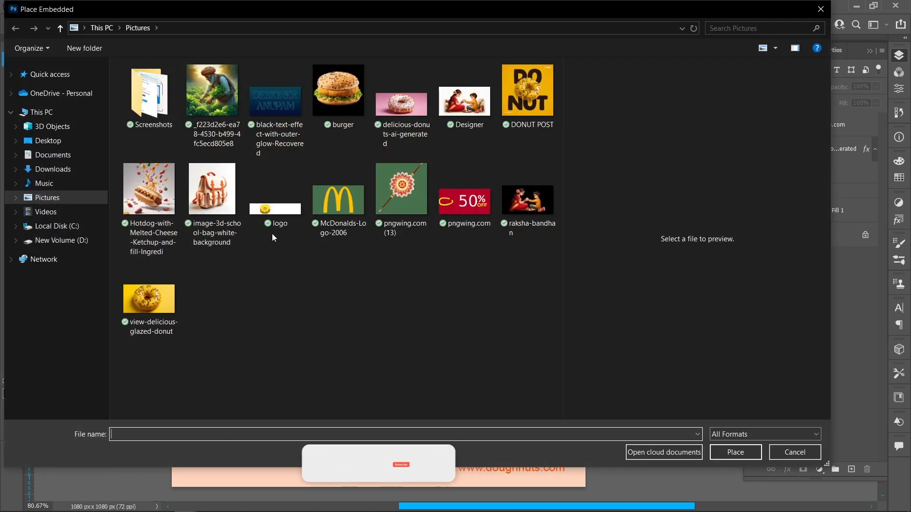
left_click(276, 199)
left_click(735, 452)
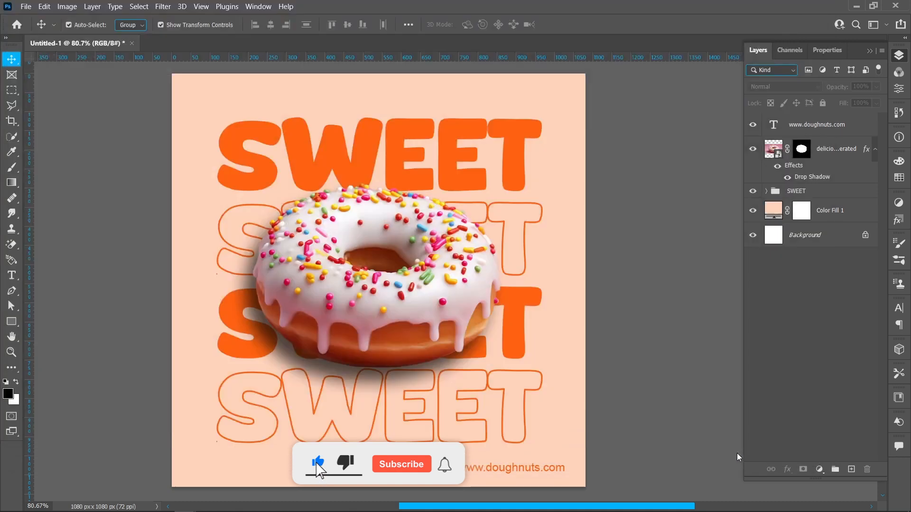
left_click_drag(371, 282, 212, 99)
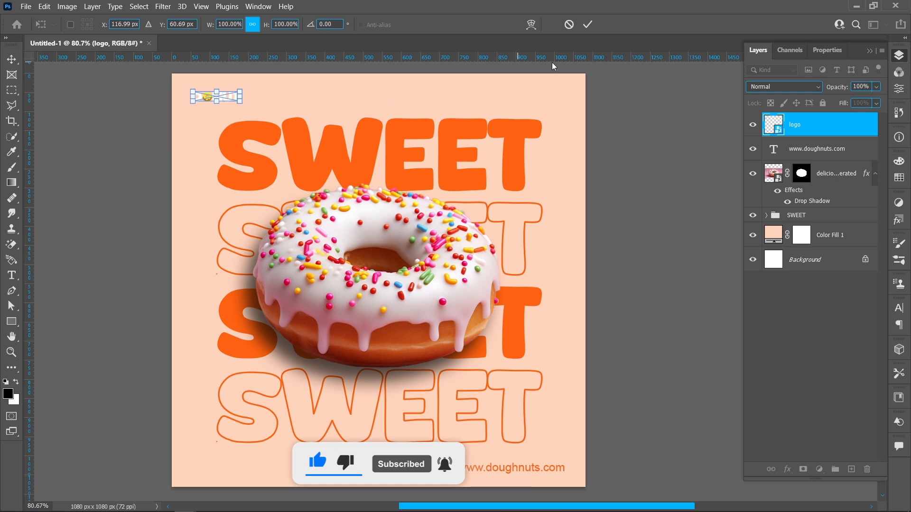
left_click(587, 24)
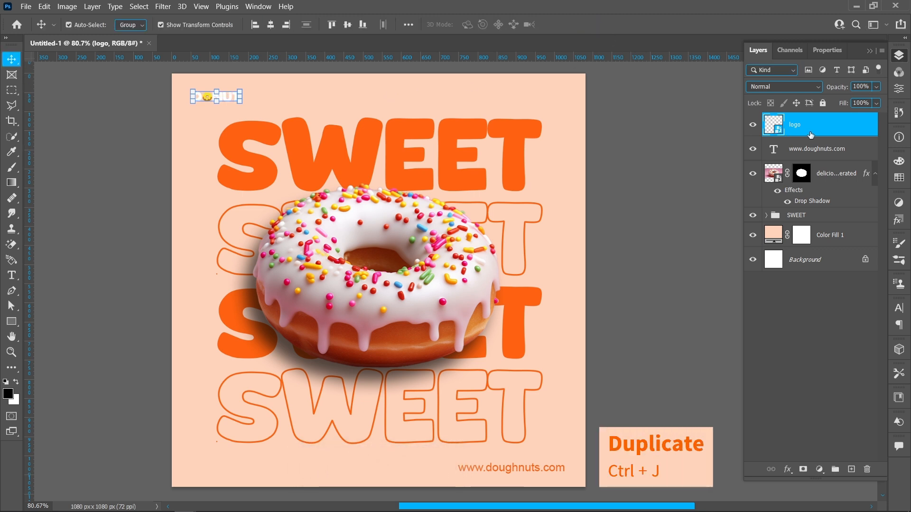
Step: Duplicate the logo layer and give the copy a Normal colour overlay in orange ff6211 sampled from the SWEET text
key("ctrl+j")
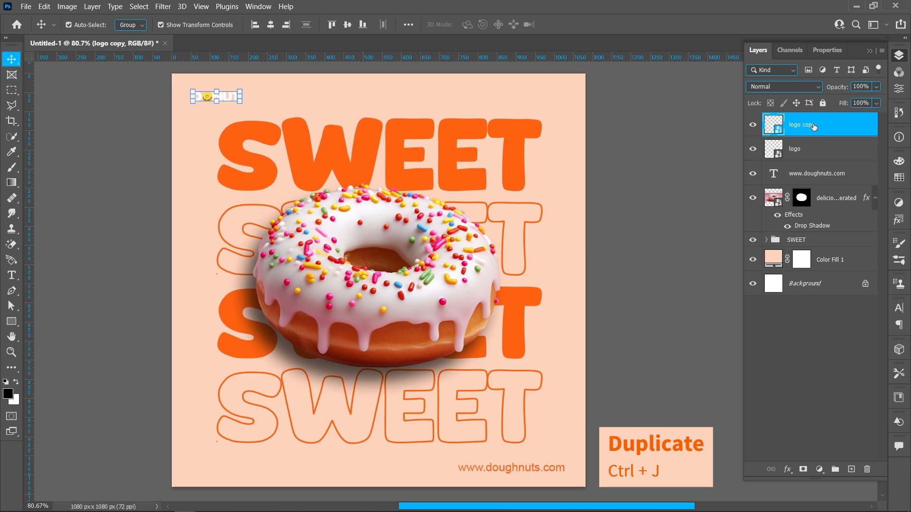
left_click(788, 469)
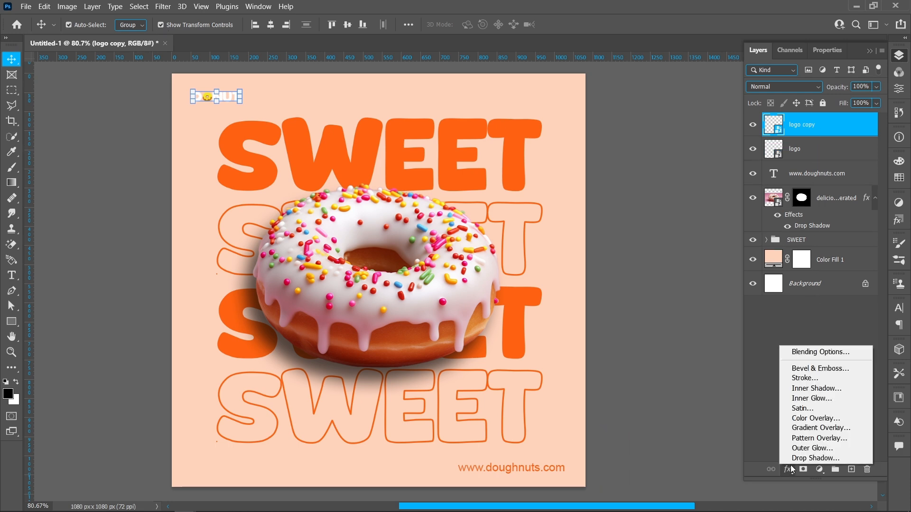
left_click(806, 417)
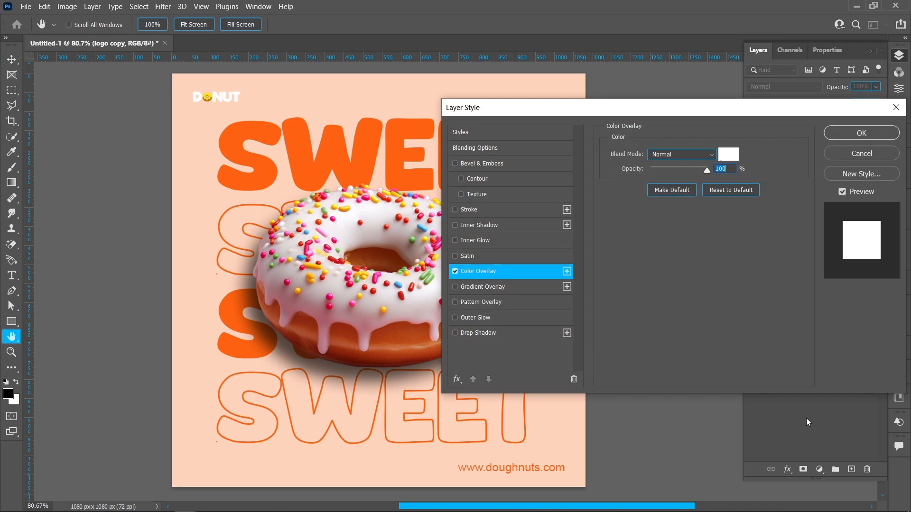
left_click(729, 154)
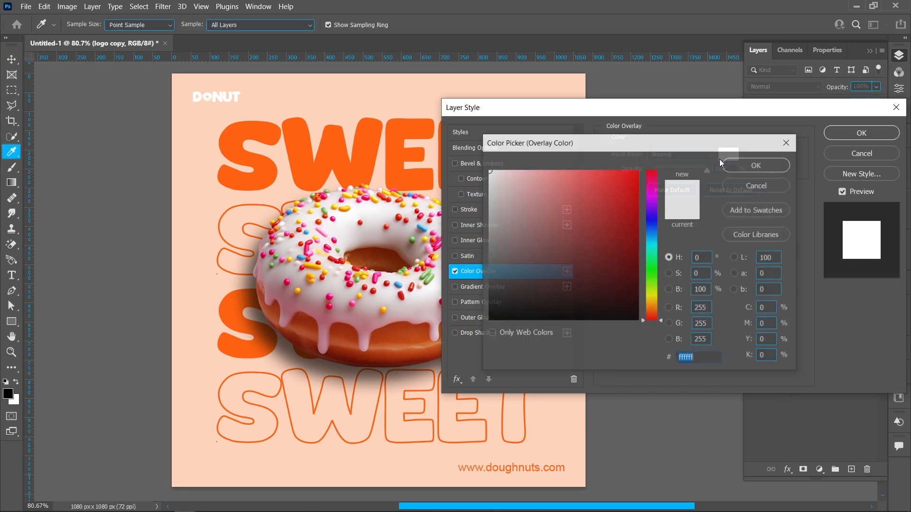
left_click(424, 132)
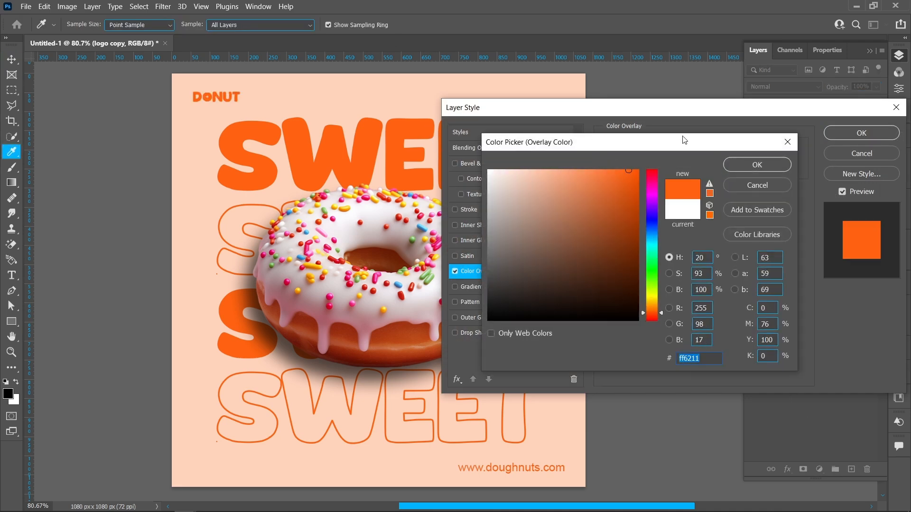
left_click(757, 164)
left_click(846, 131)
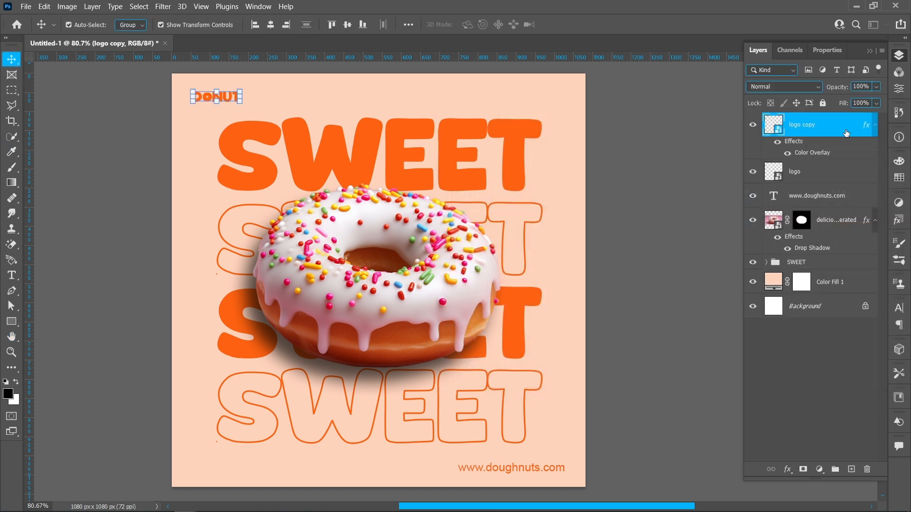
left_click(873, 126)
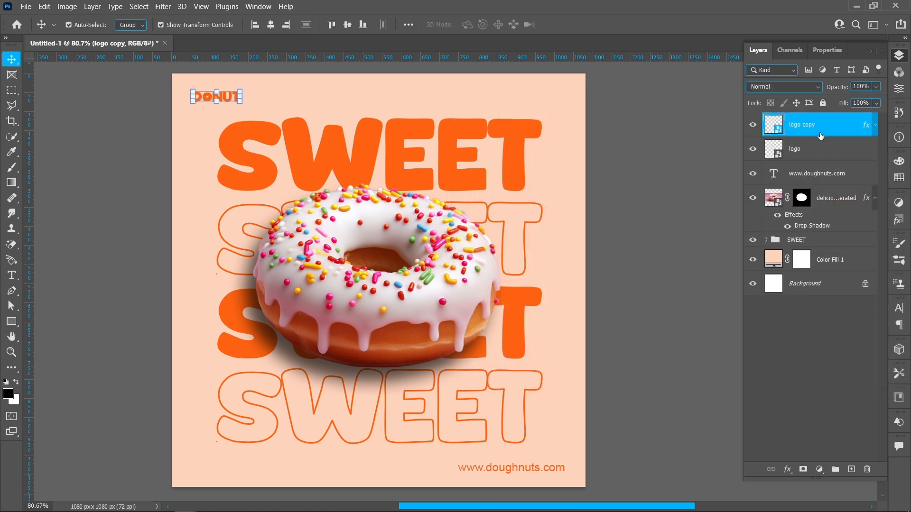
Step: Add a layer mask to the logo copy and paint black over its small donut with a 25 px brush at 100% hardness and 43% opacity
left_click(808, 470)
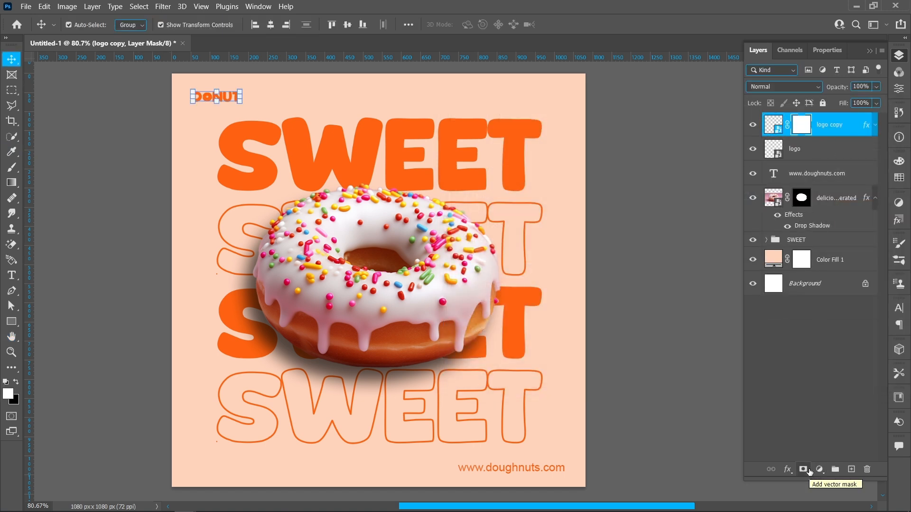
left_click(12, 167)
right_click(431, 190)
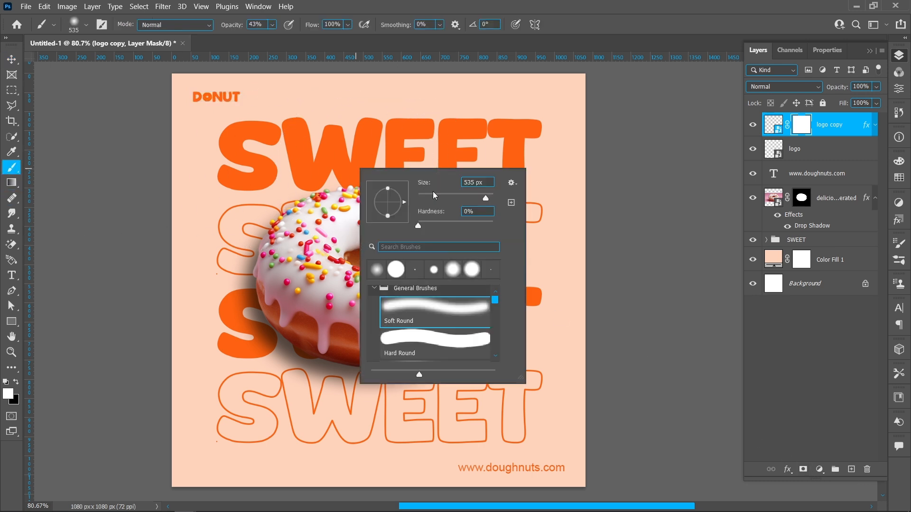
left_click(437, 195)
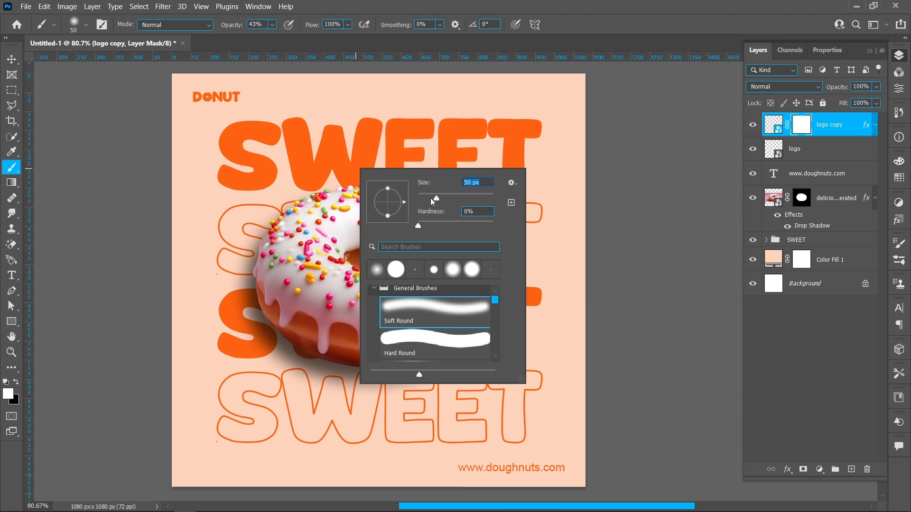
left_click_drag(430, 195, 494, 225)
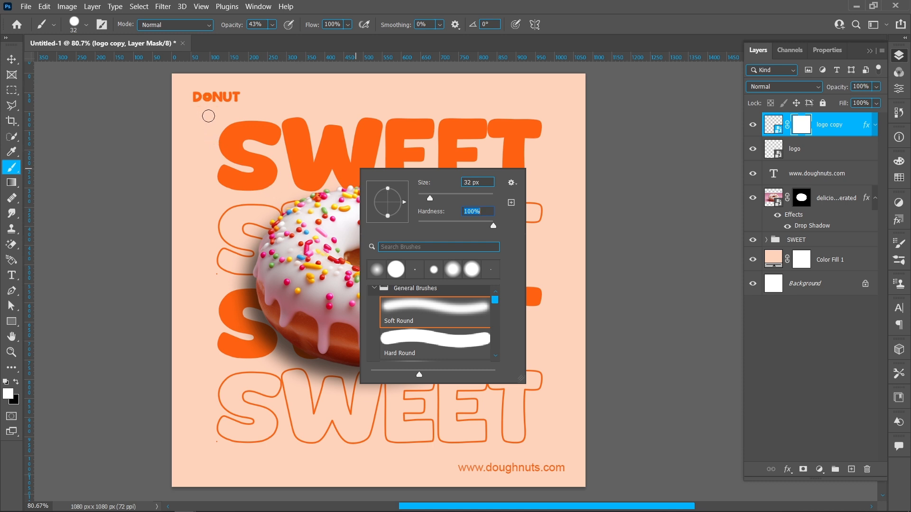
left_click(471, 183)
scroll(471, 182, "down", 5)
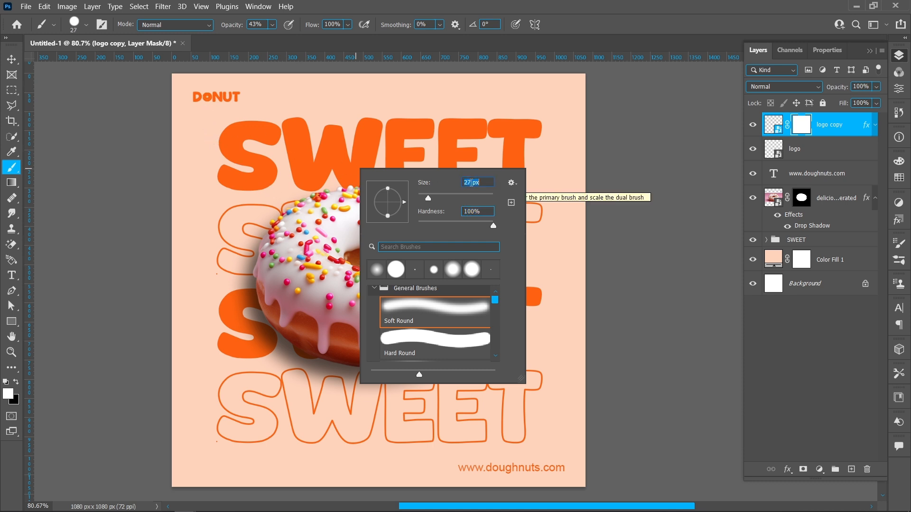
key("Return")
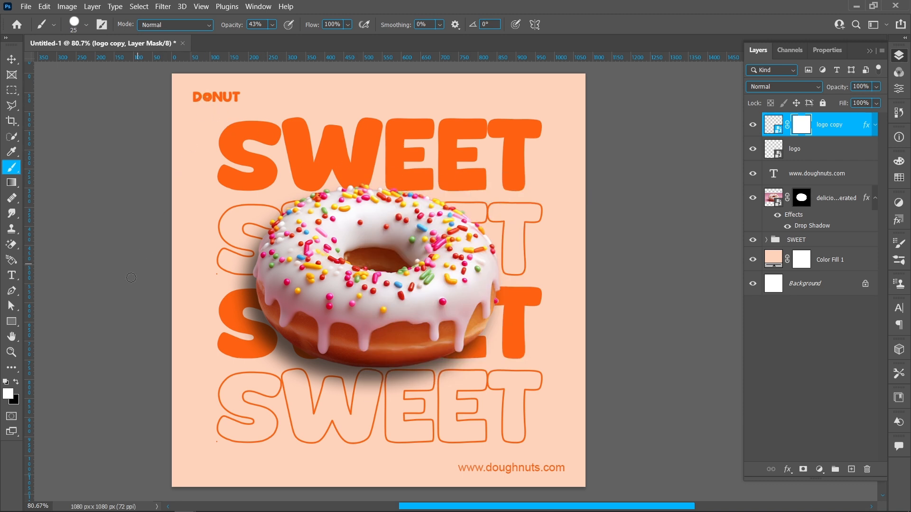
left_click(14, 383)
left_click_drag(208, 97, 201, 97)
left_click(11, 60)
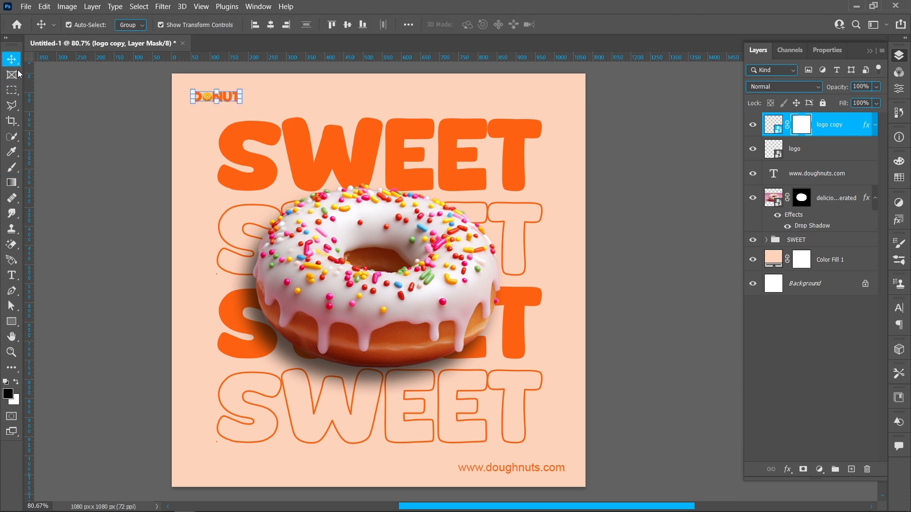
left_click(129, 239)
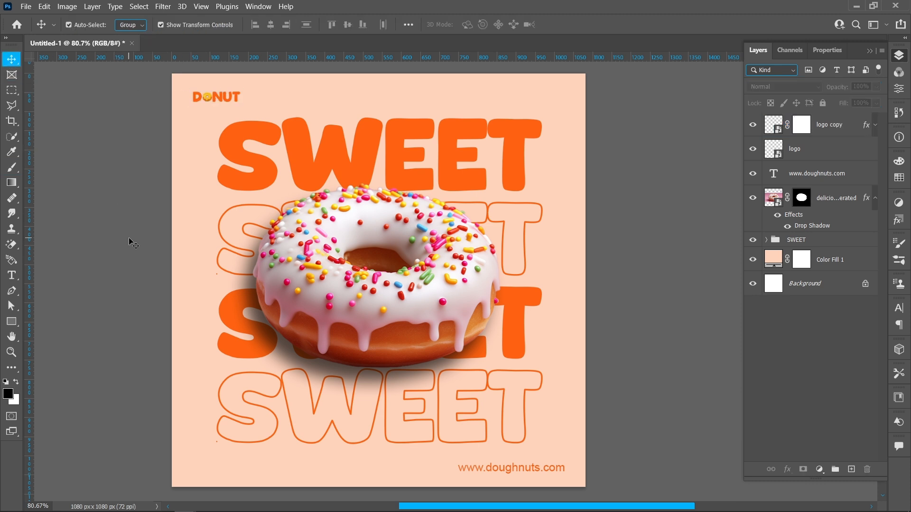
Step: Group the two logo layers under the name logo and collapse the large donut layer's effects list
left_click(832, 127)
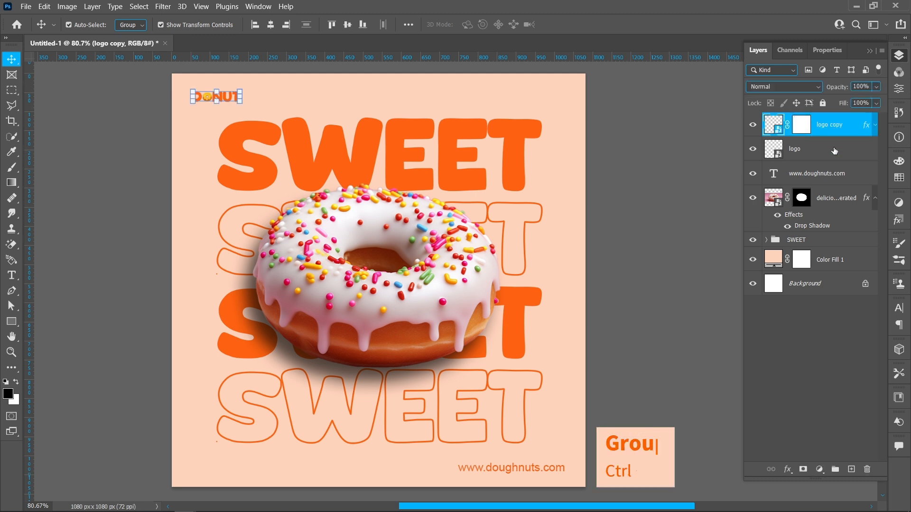
left_click(835, 151, "ctrl")
key("ctrl+g")
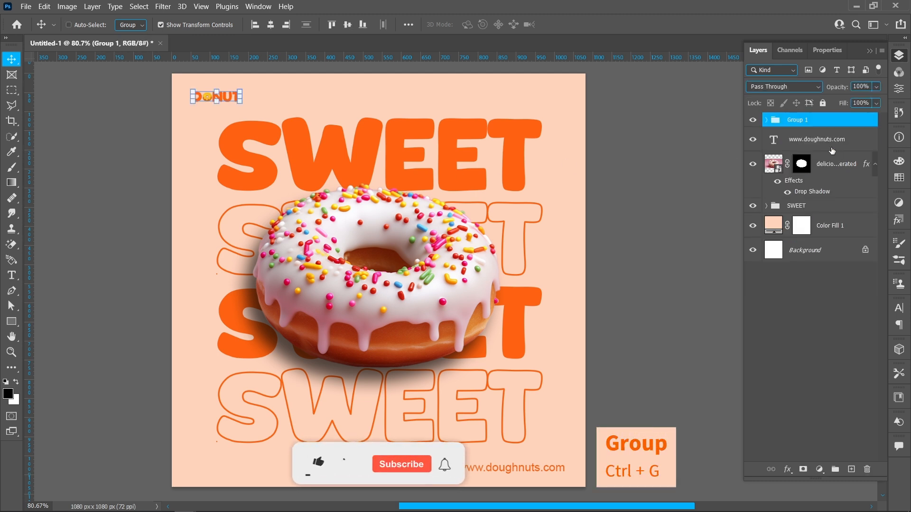
double_click(796, 121)
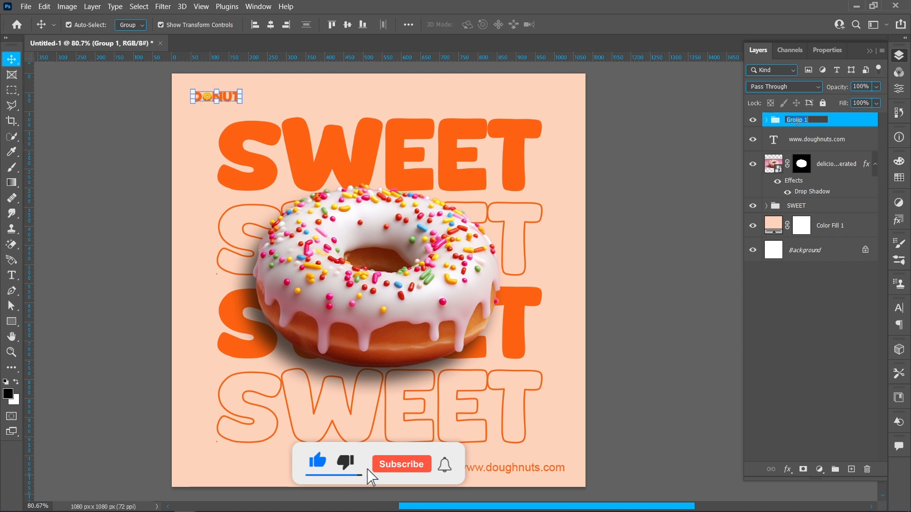
key("BackSpace")
type("logo")
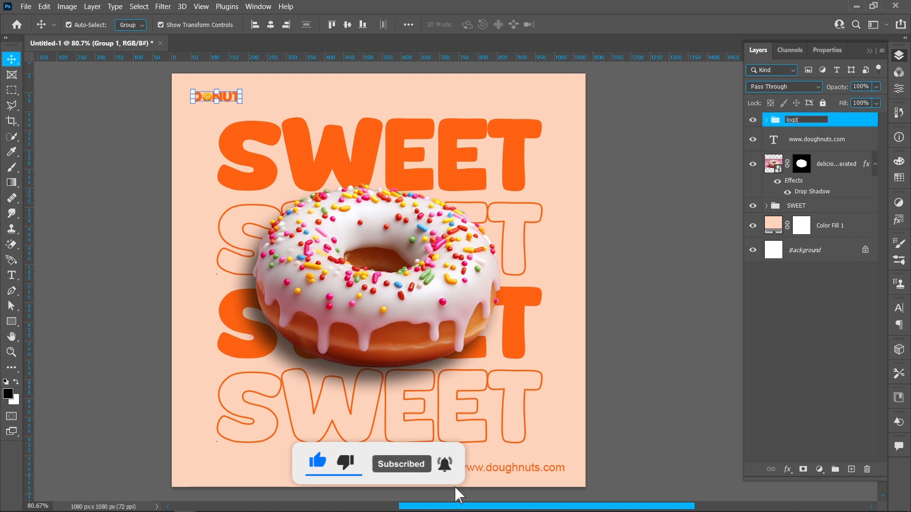
key("Return")
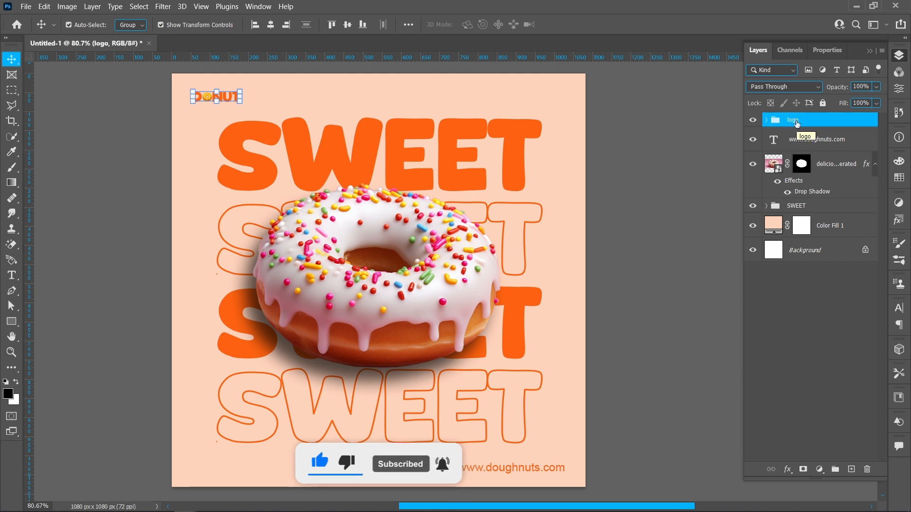
left_click(875, 165)
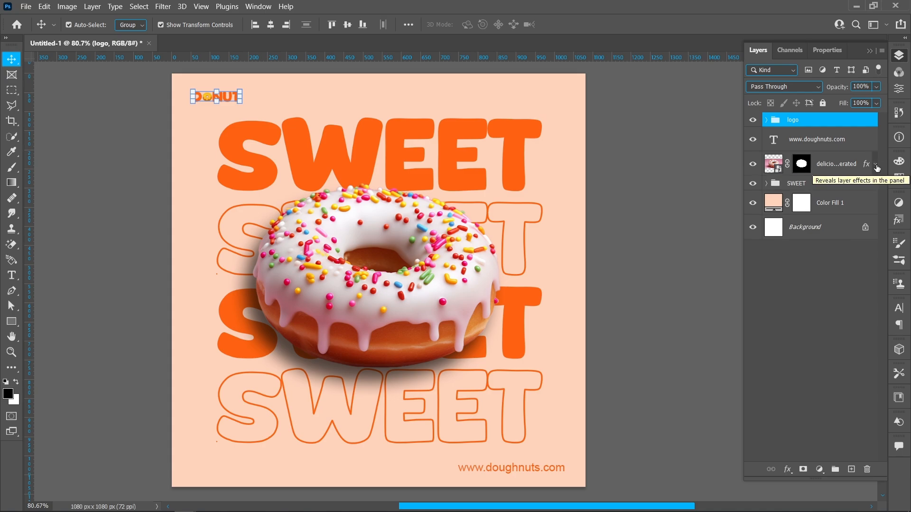
left_click(688, 186)
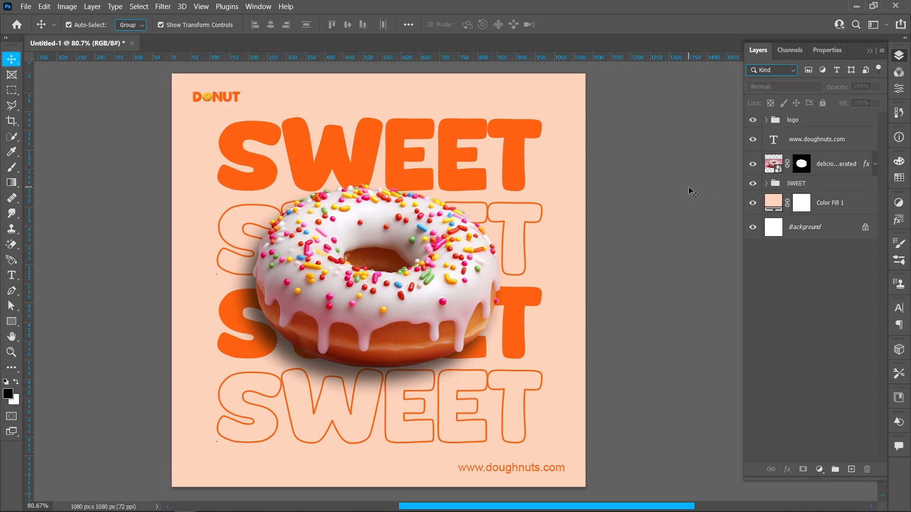